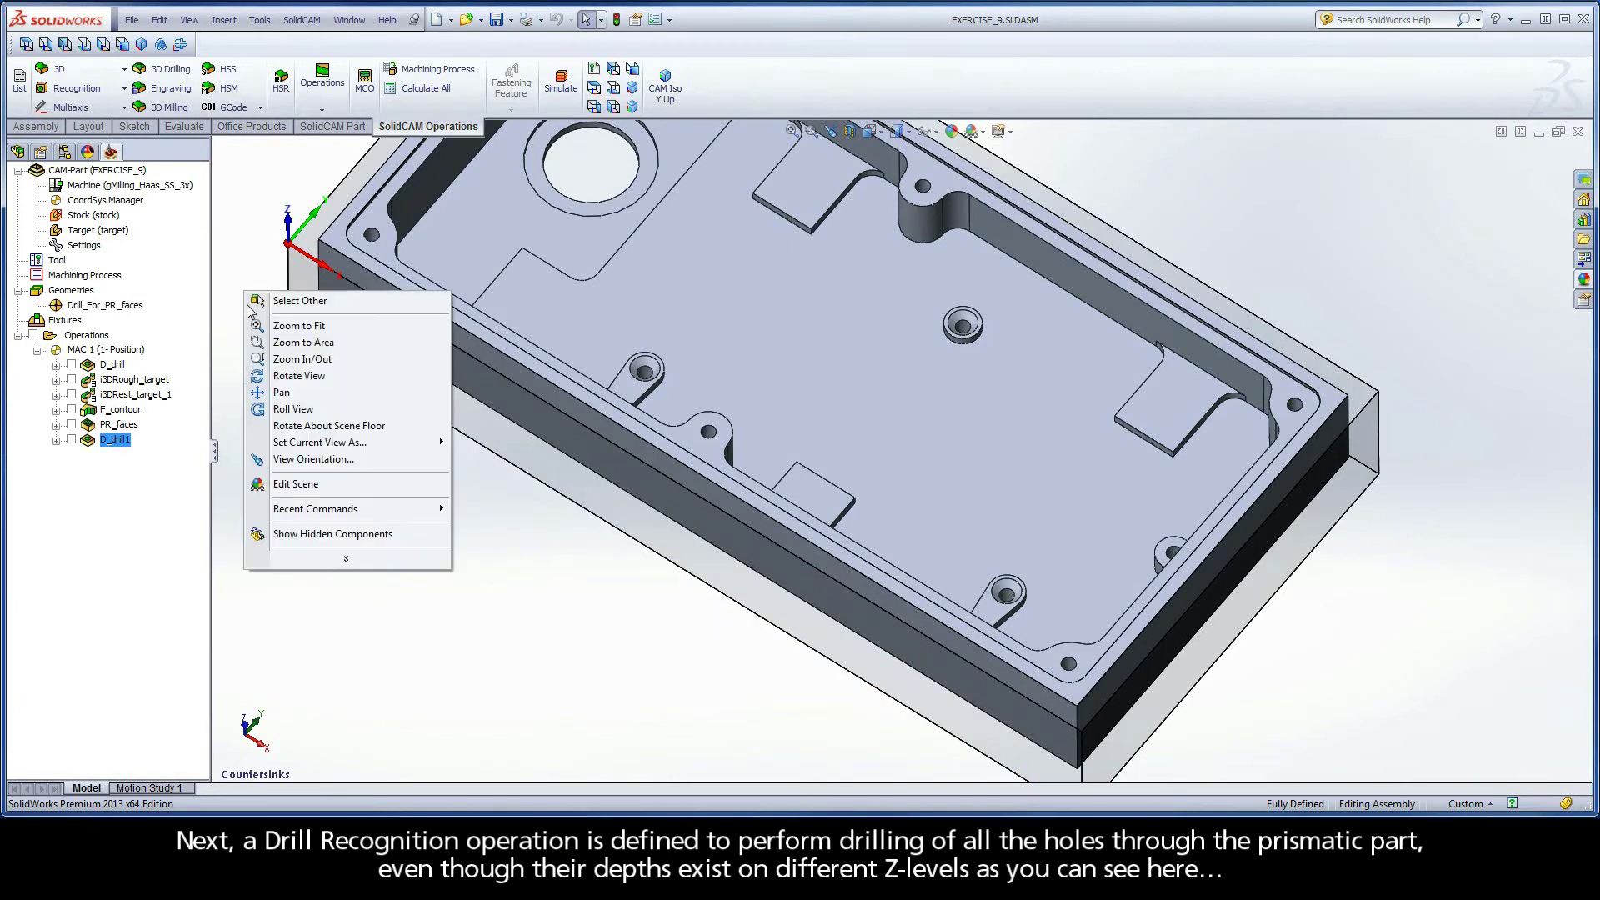
Turn the prismatic part to the Rev CAM Iso view orientation
click(275, 458)
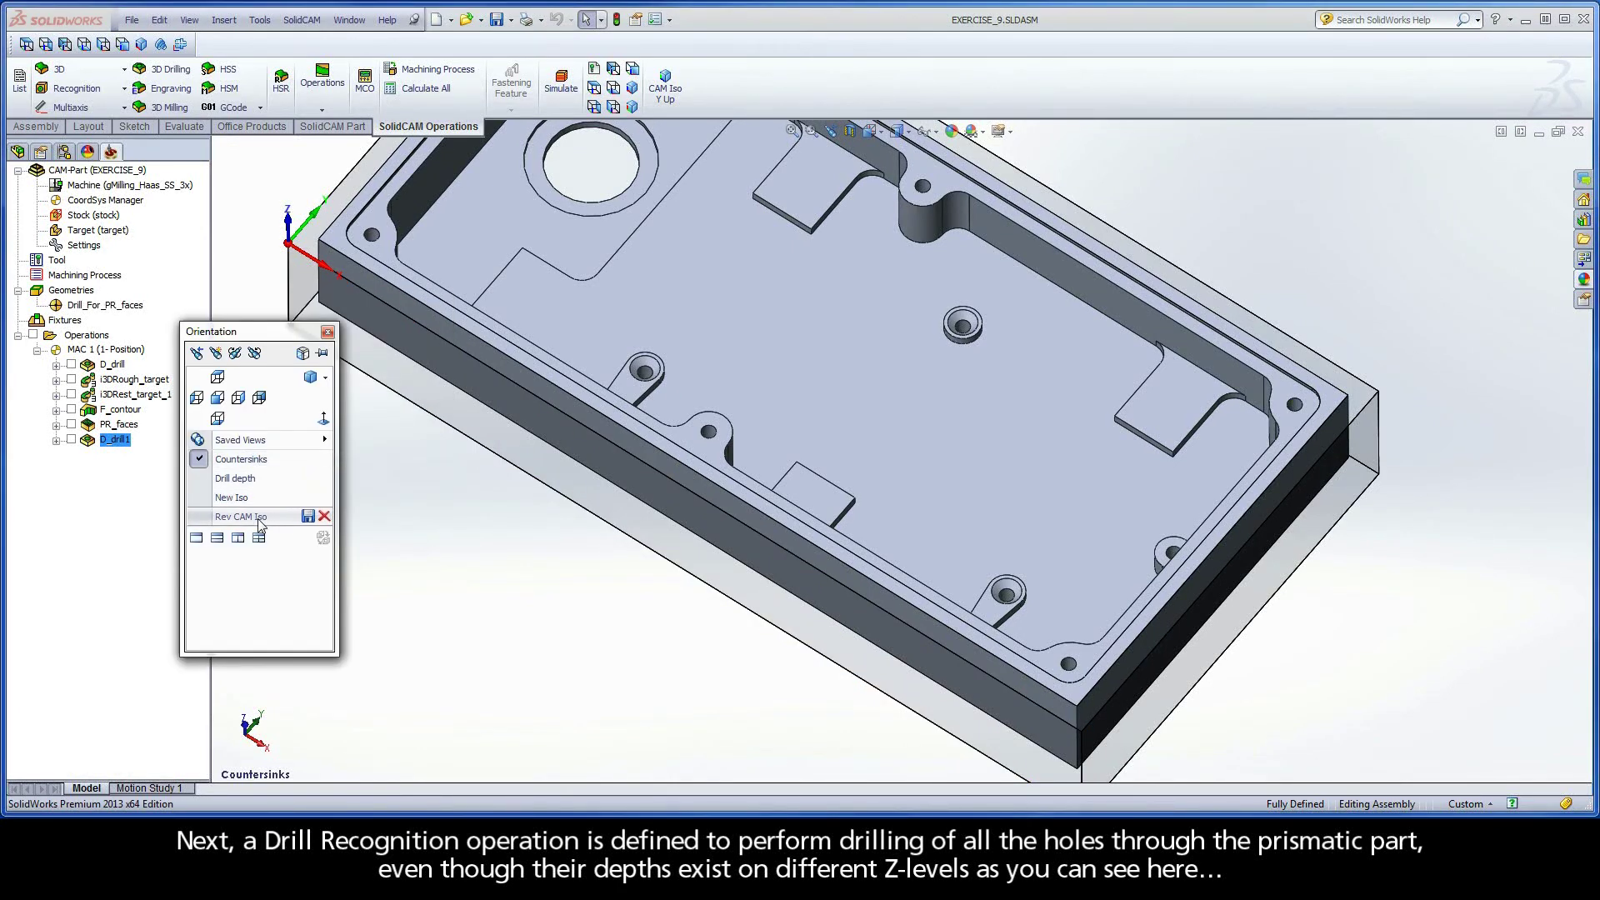
click(258, 518)
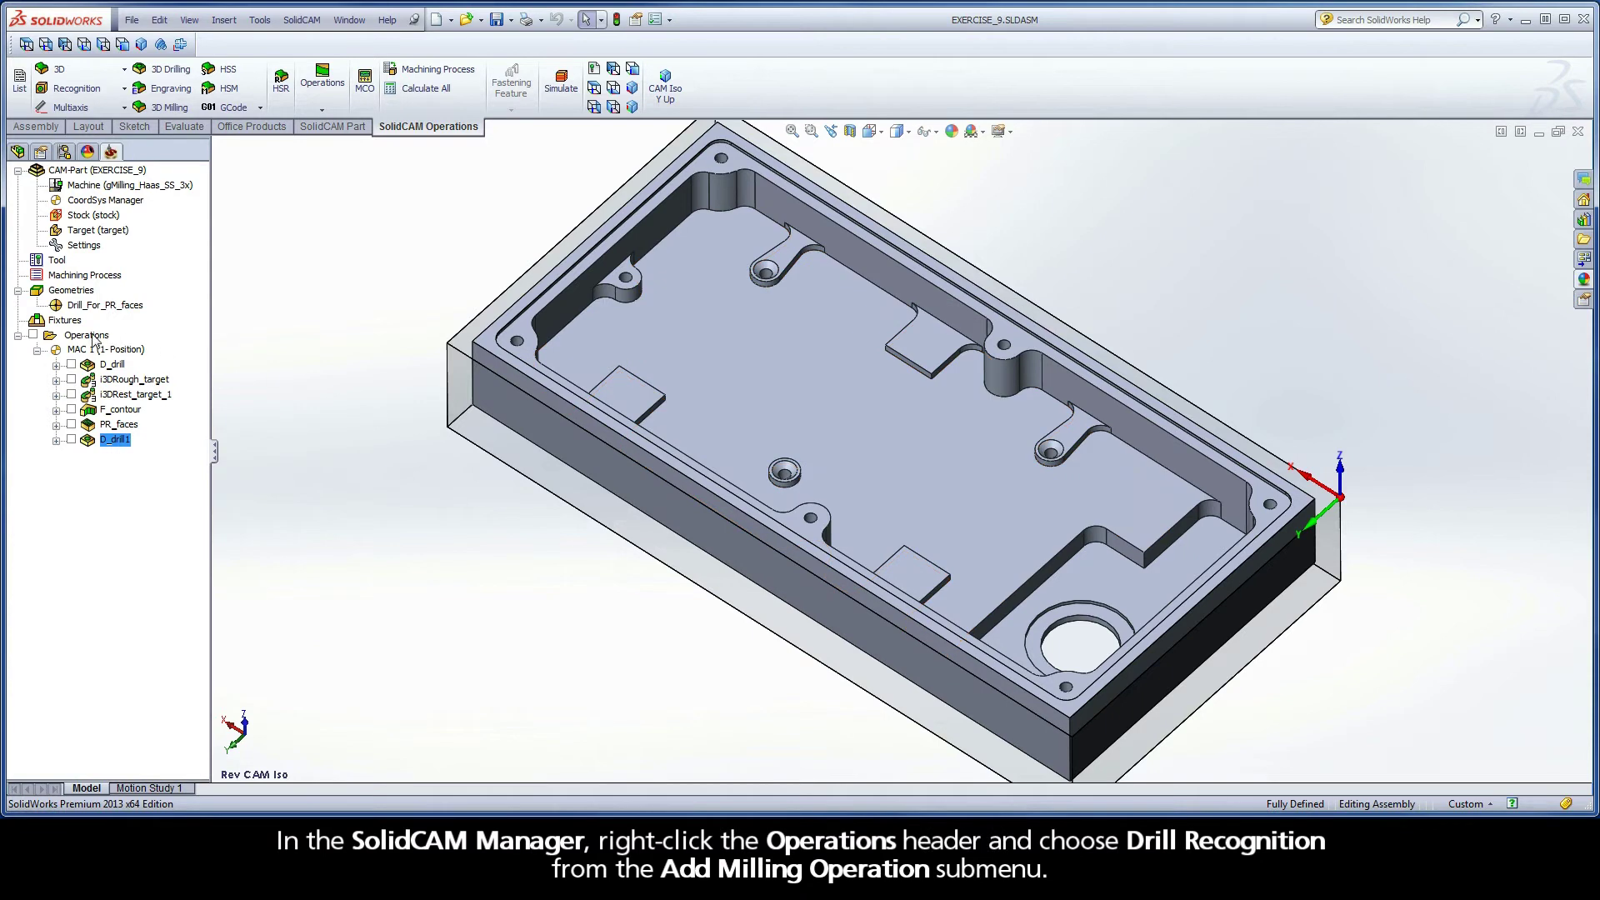
Add a new Drill Recognition milling operation under Operations
right_click(92, 337)
mouse_move(146, 364)
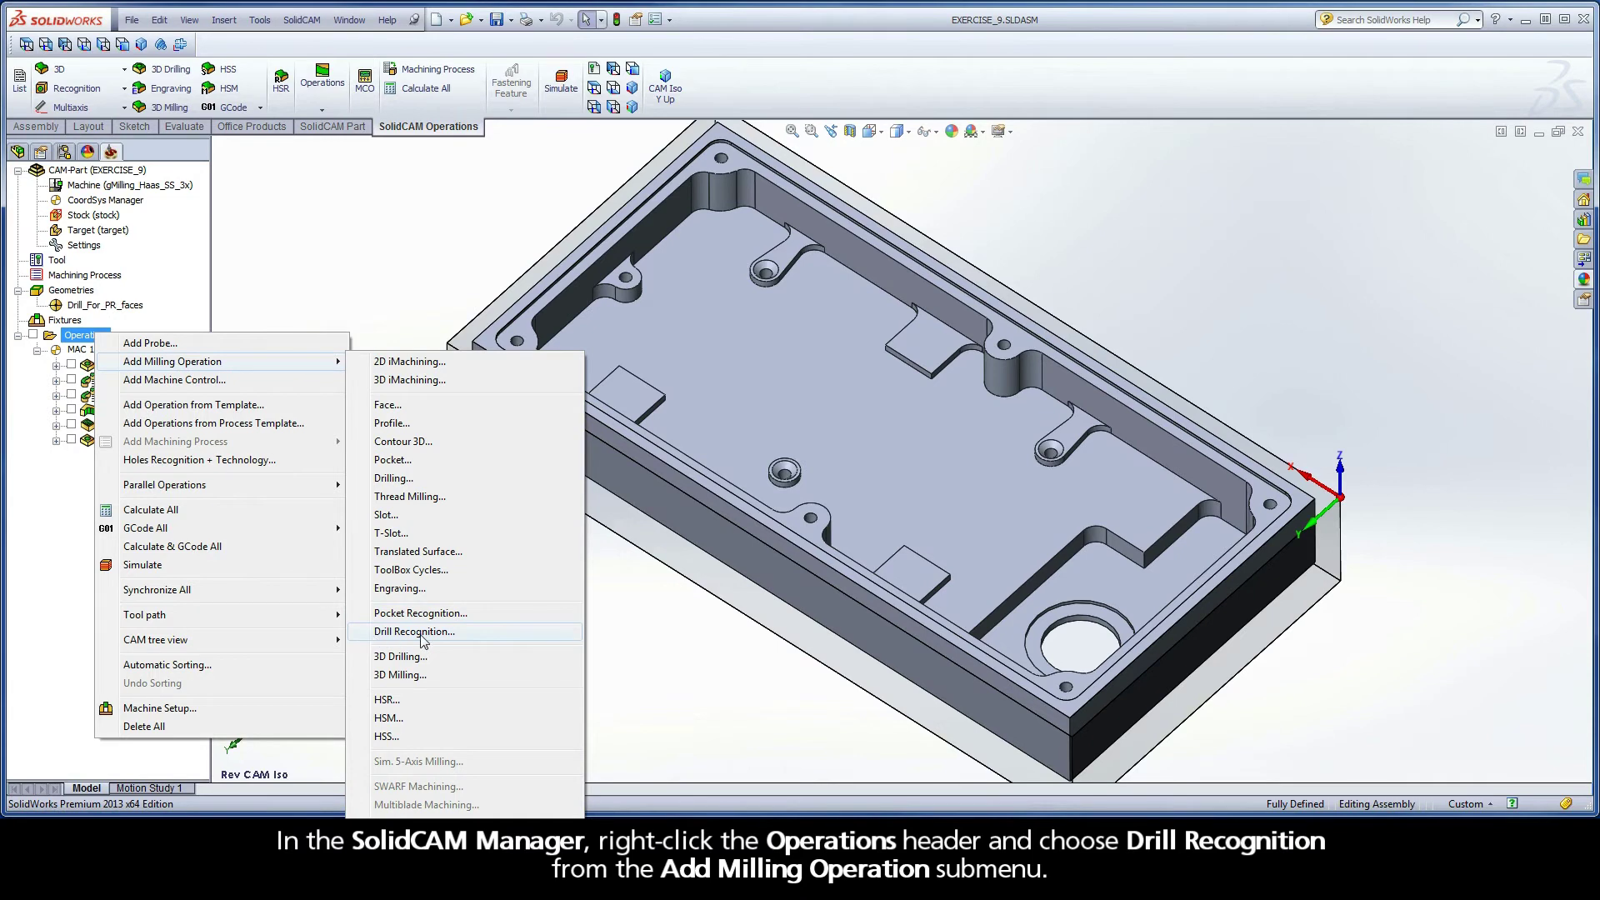
click(449, 633)
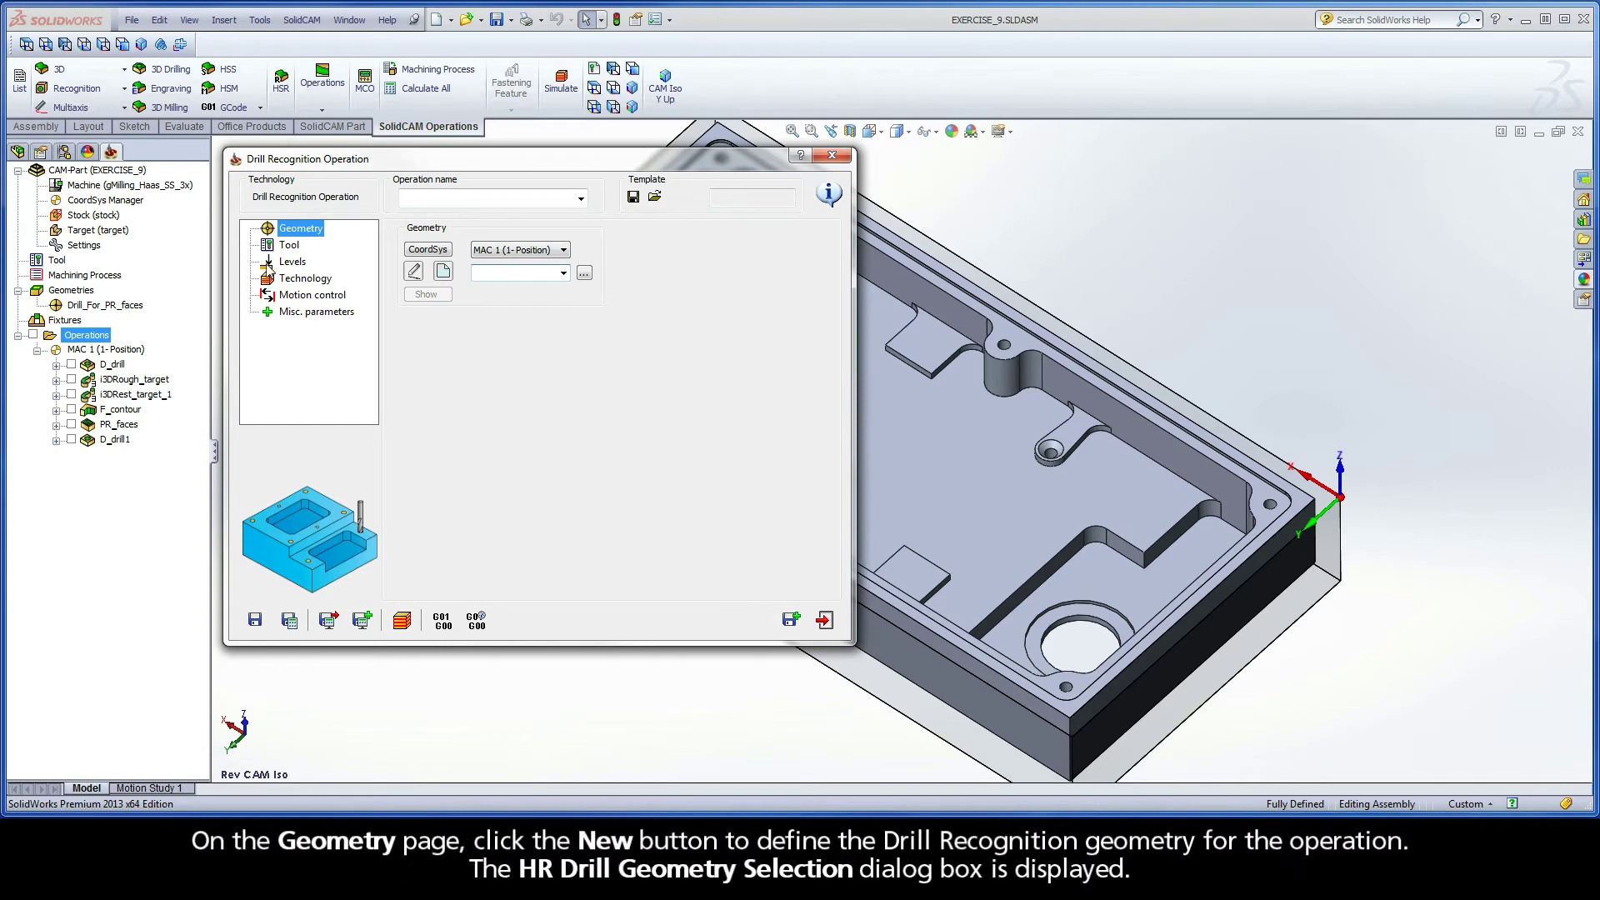
Create a new drill geometry named drill_r for the operation
click(449, 276)
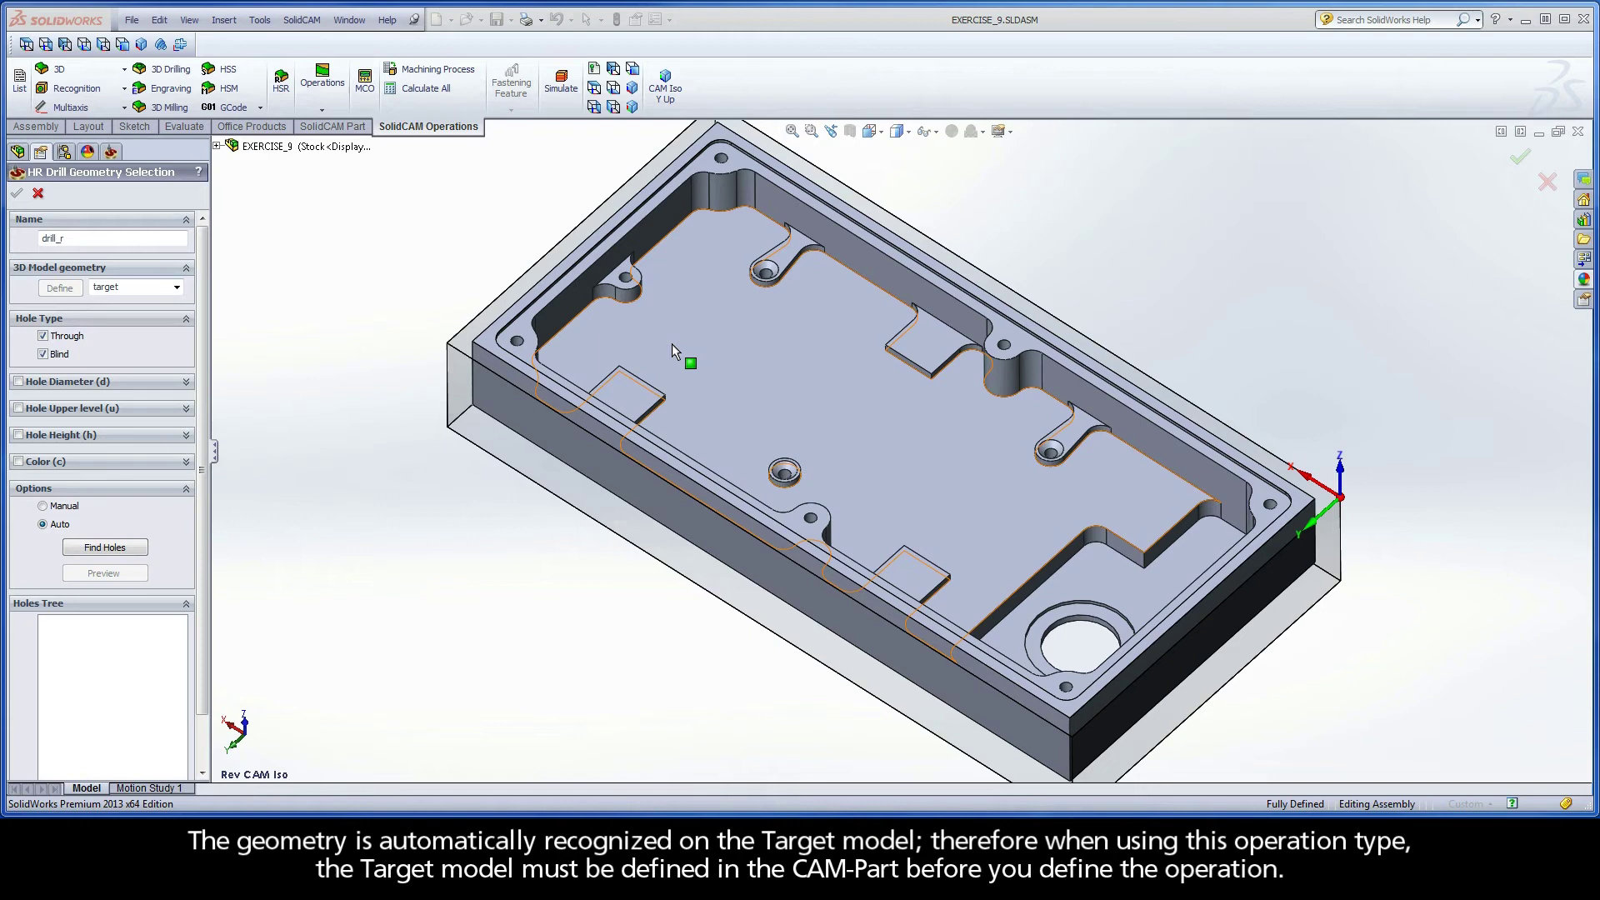
Filter hole diameter to 3.2 mm From and To, picked from a corner hole
click(18, 382)
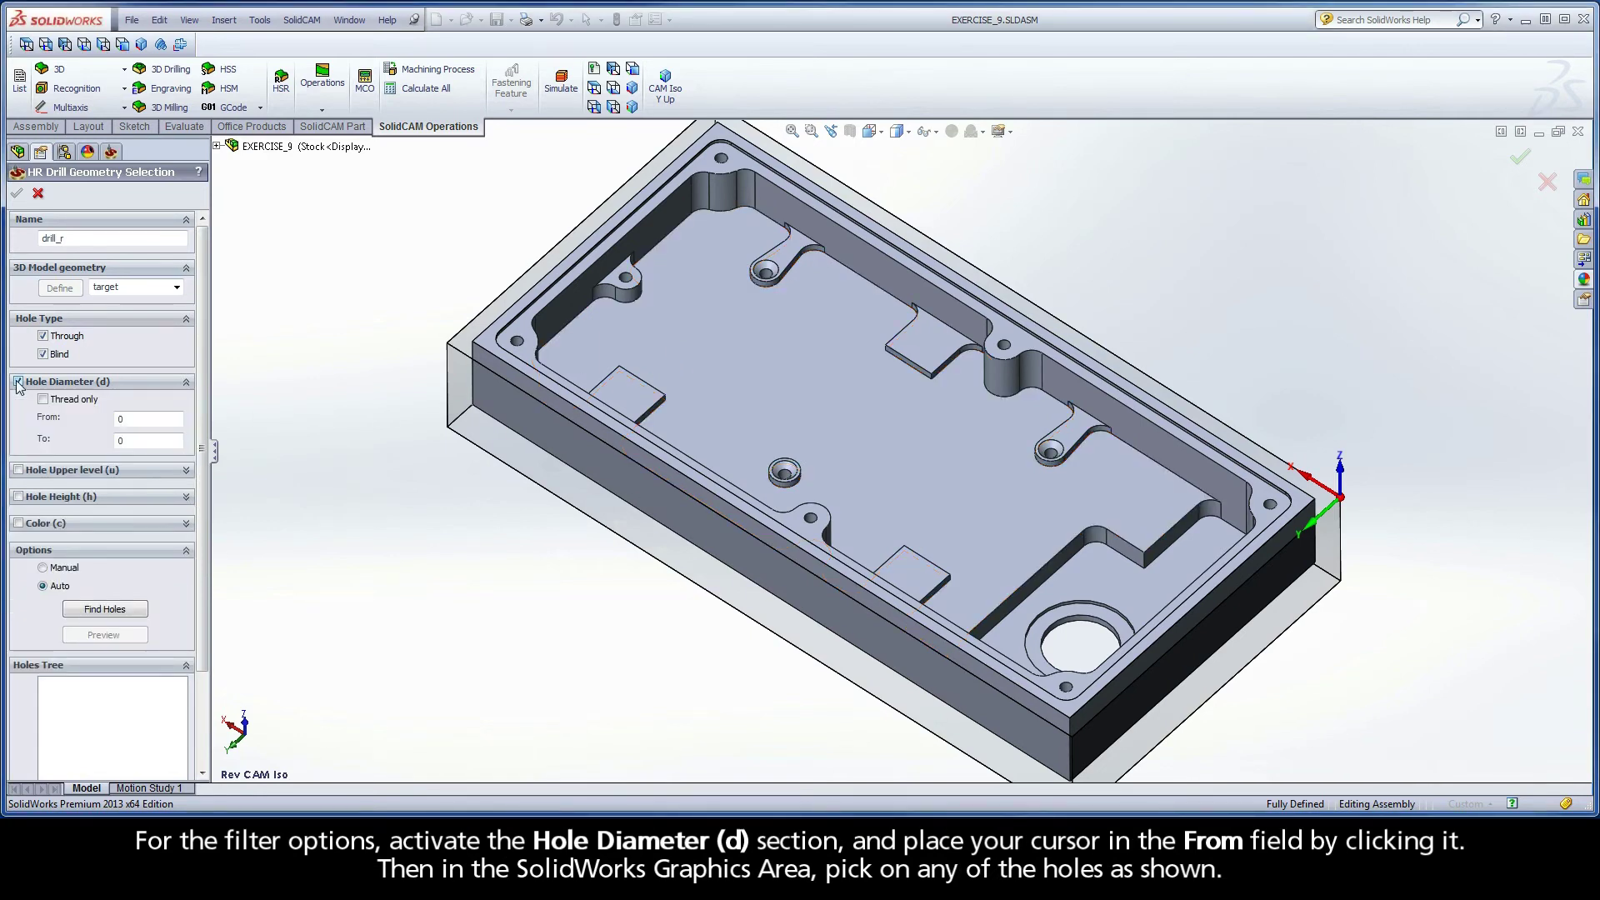
click(129, 420)
click(518, 342)
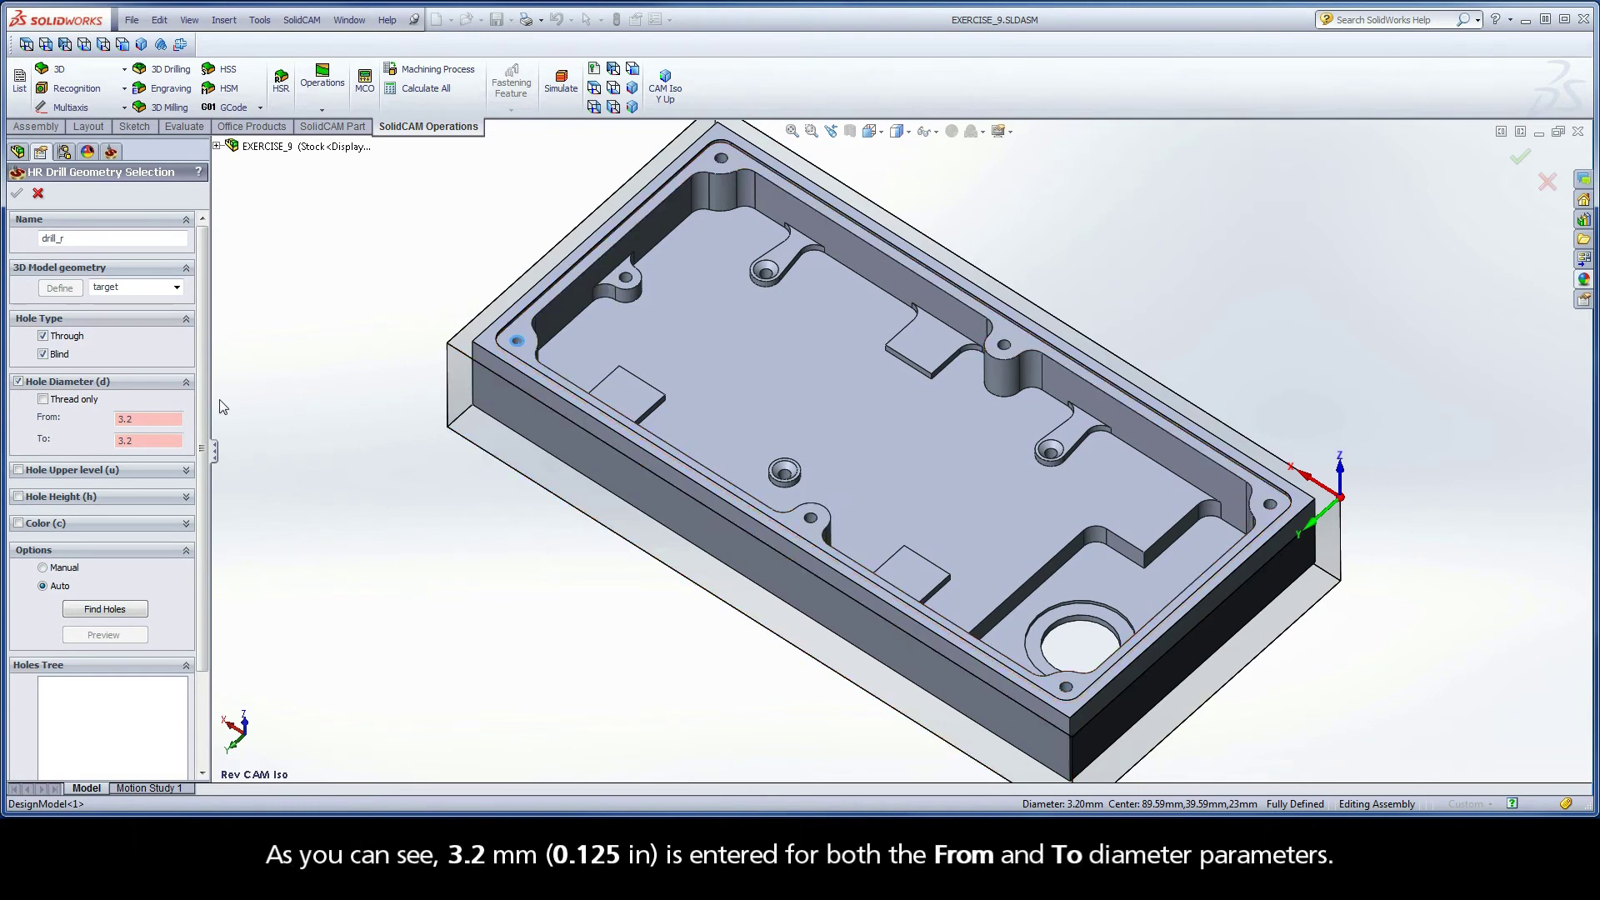
click(145, 419)
key(Tab)
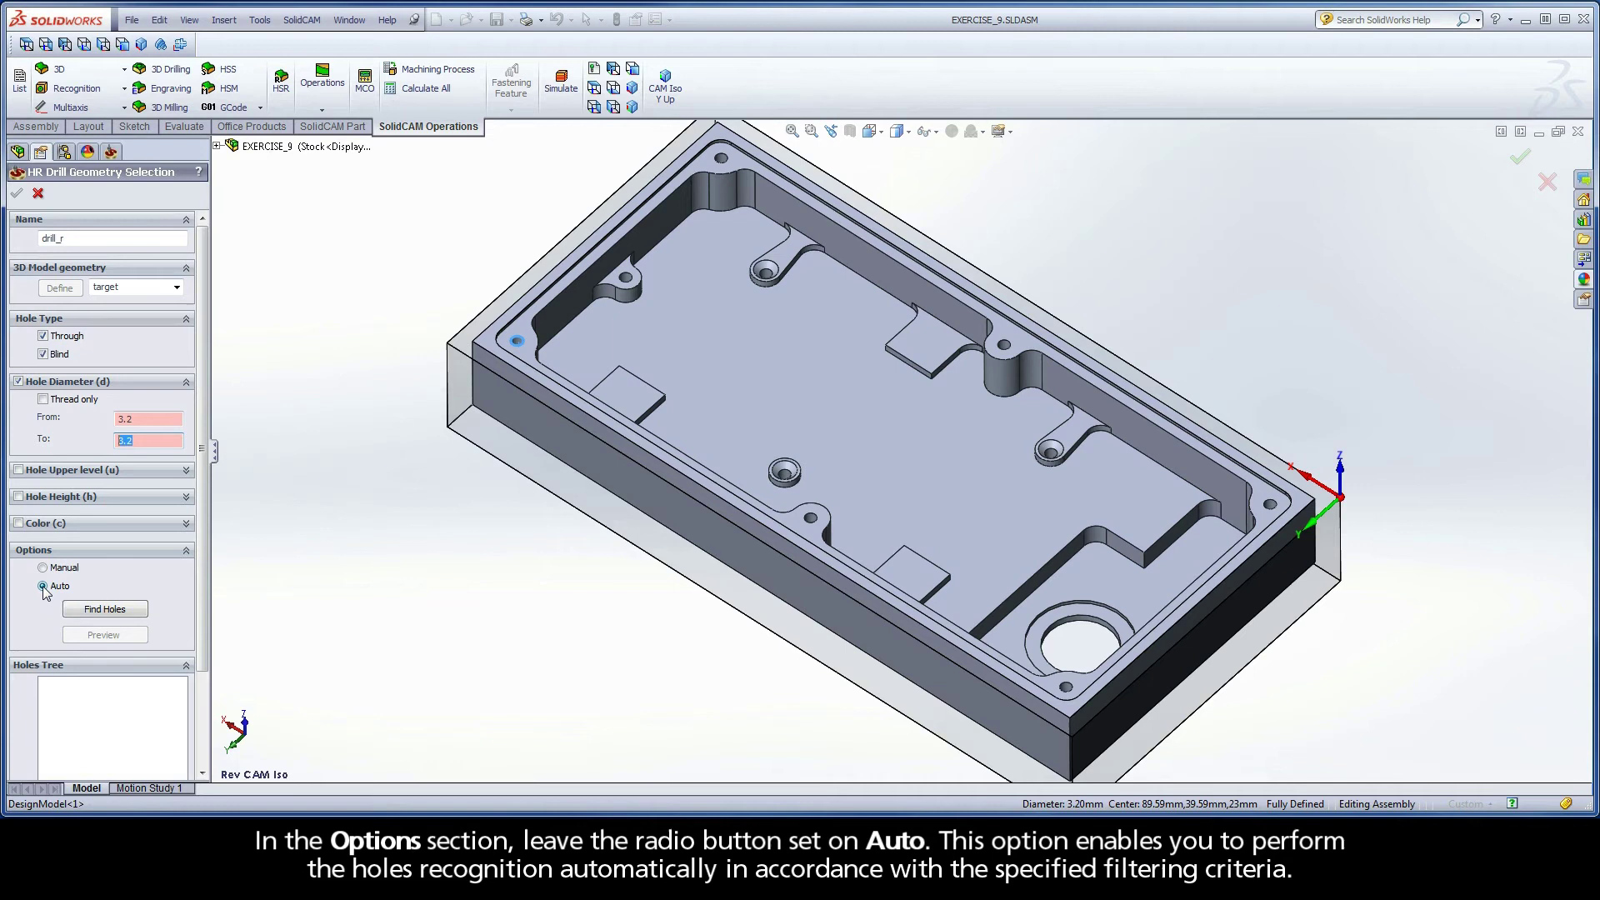
Find the 3.2 mm holes and expand Shape1's Group1 showing Hole1, Hole2 and Hole3
click(104, 613)
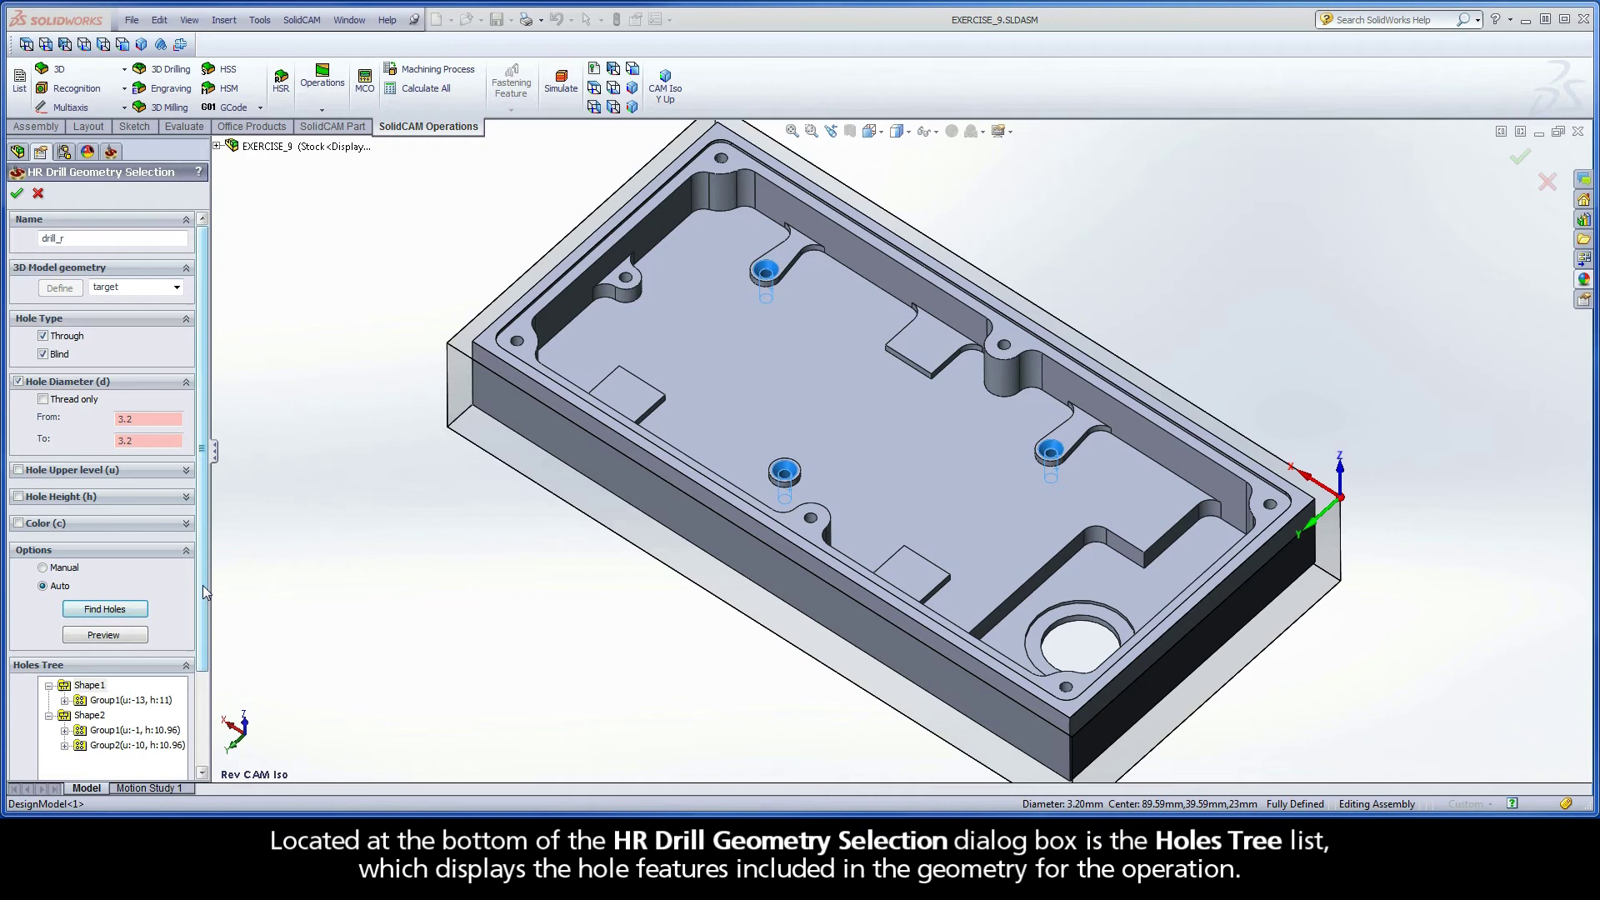
drag(202, 585, 200, 696)
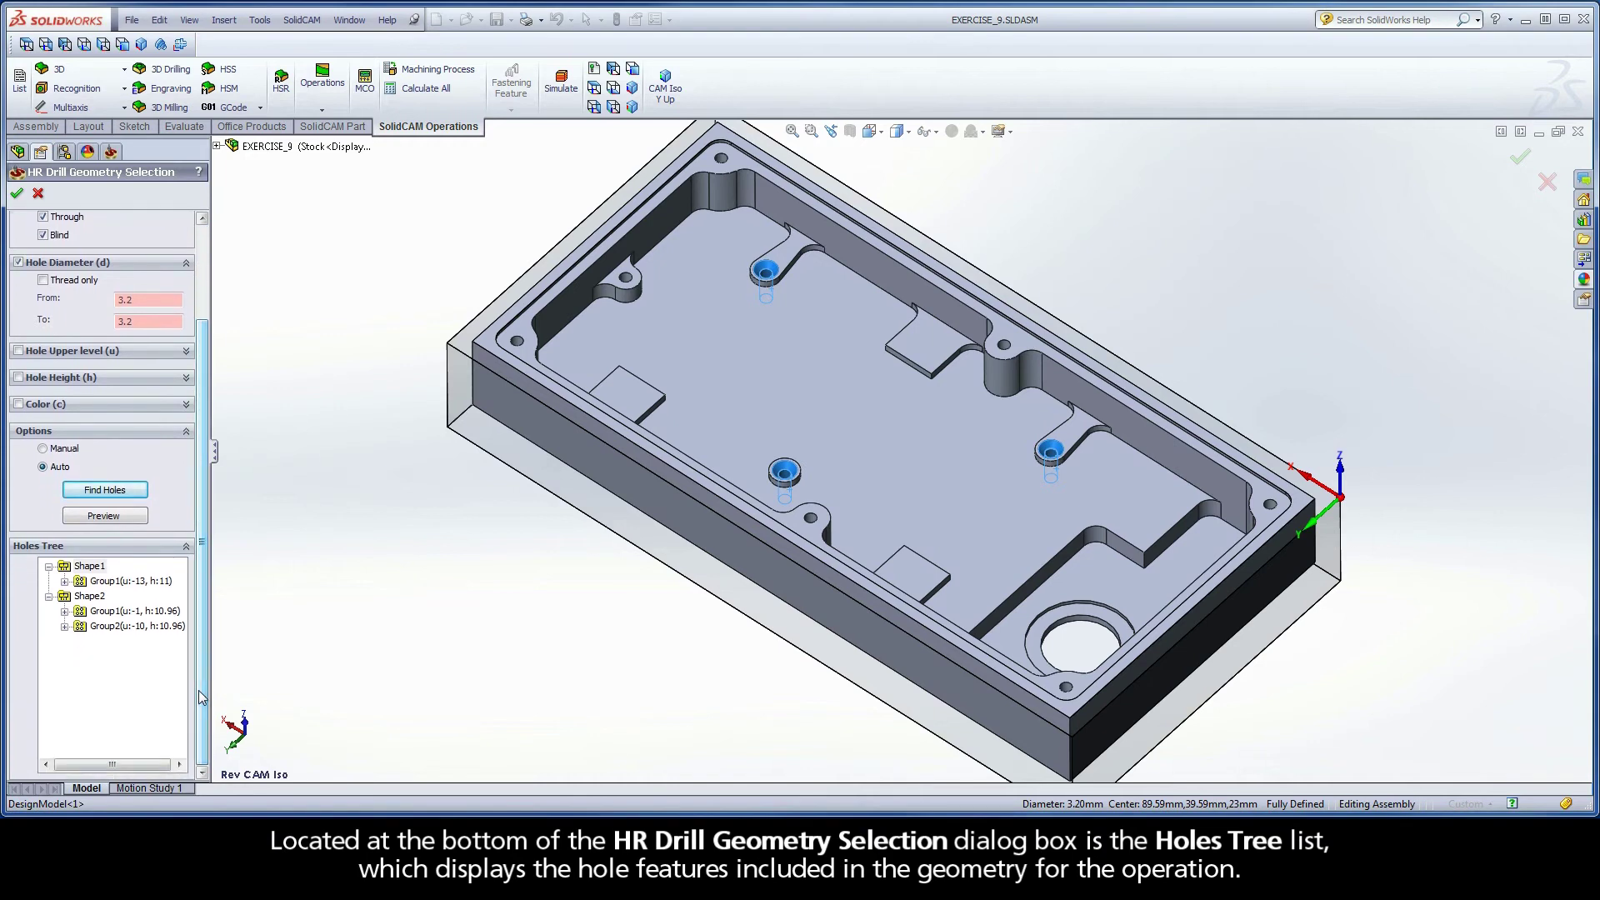
click(91, 568)
click(106, 583)
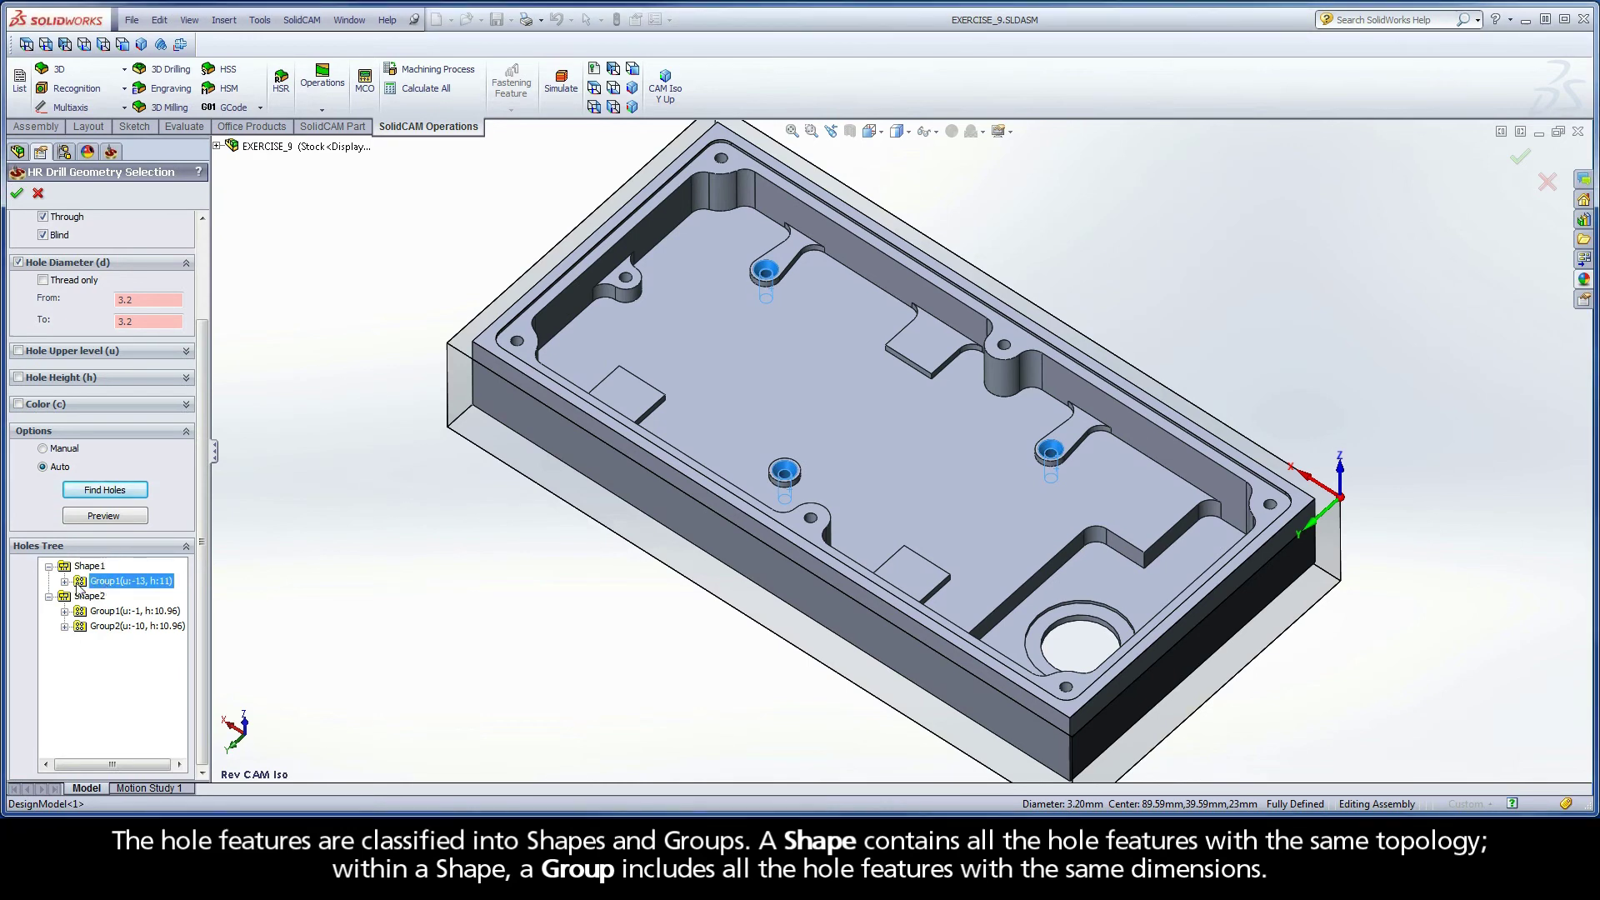
click(65, 581)
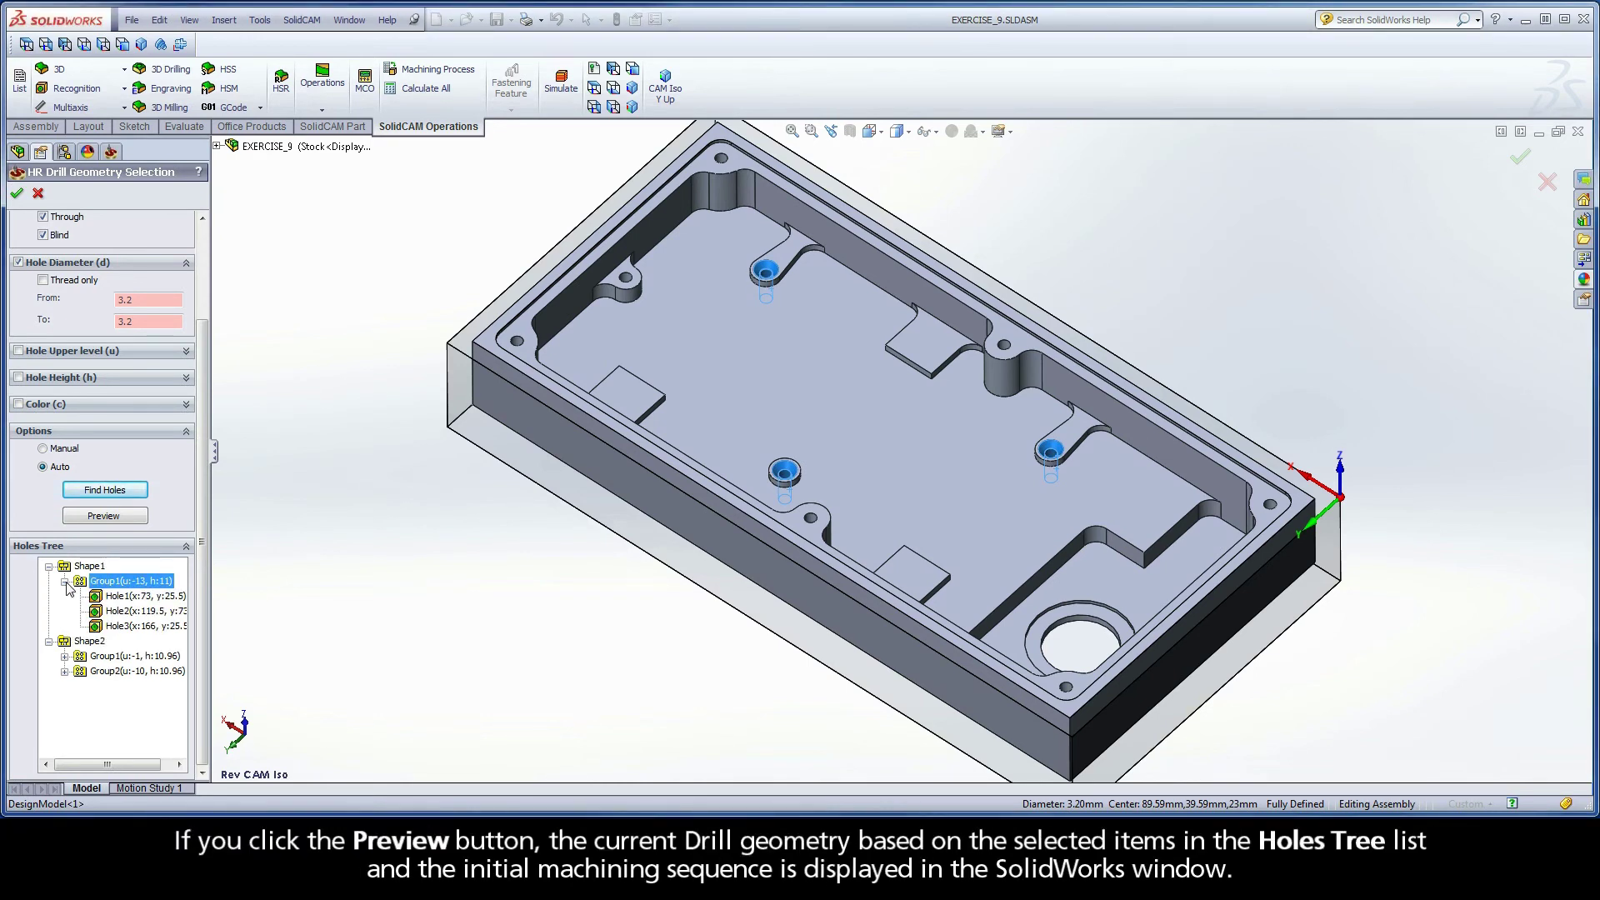
Preview the drilling sequence, then accept the drill_r geometry
click(101, 518)
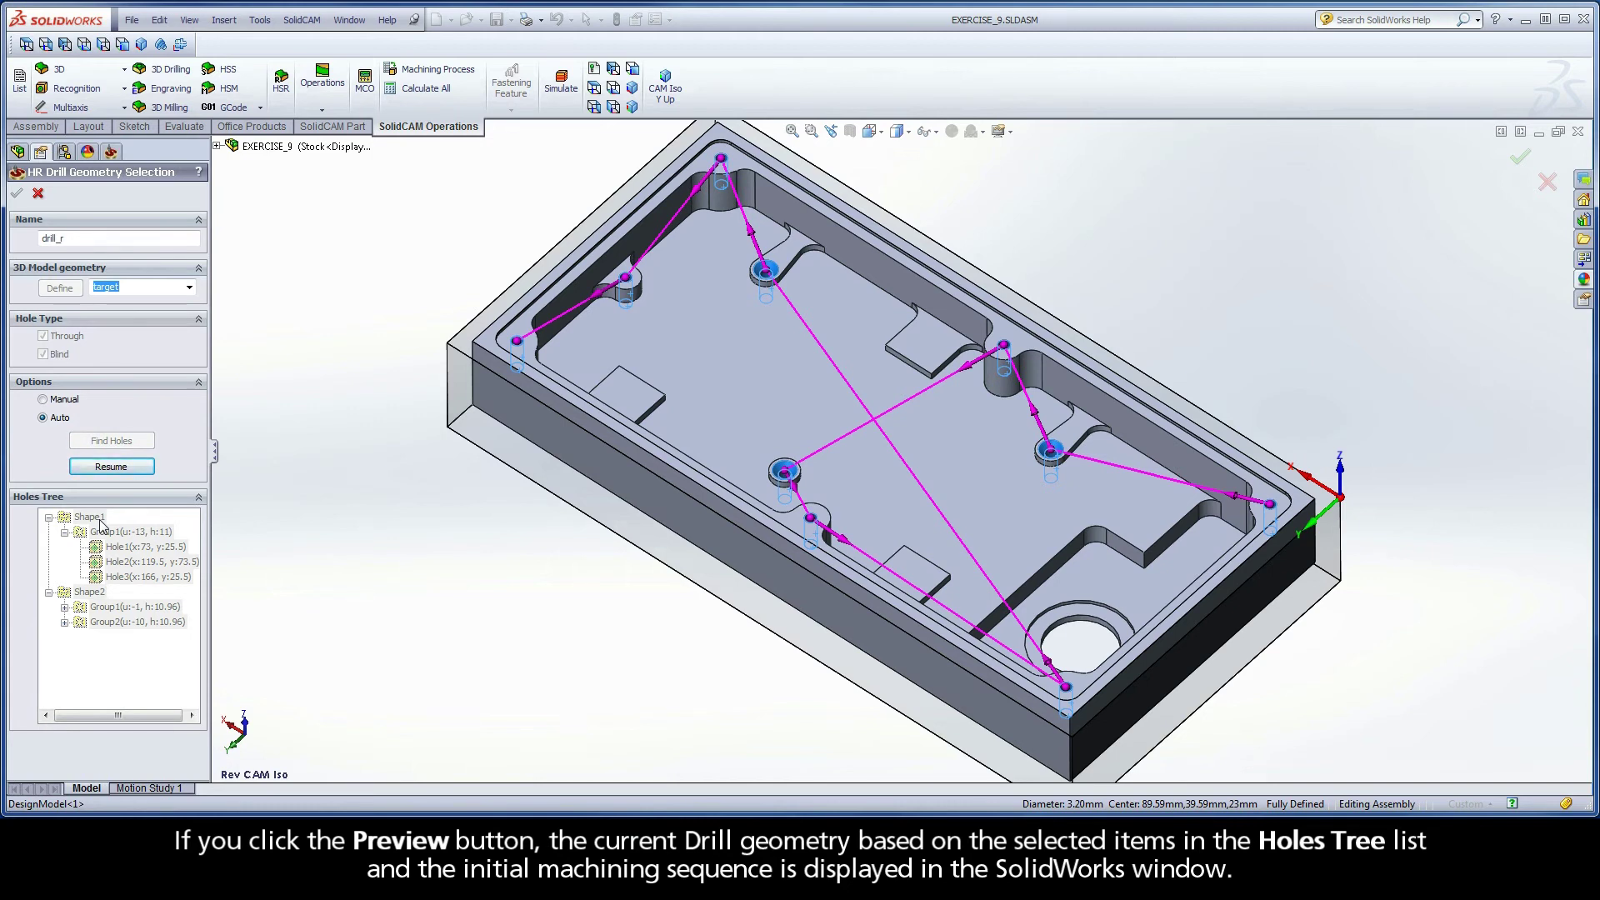
click(111, 467)
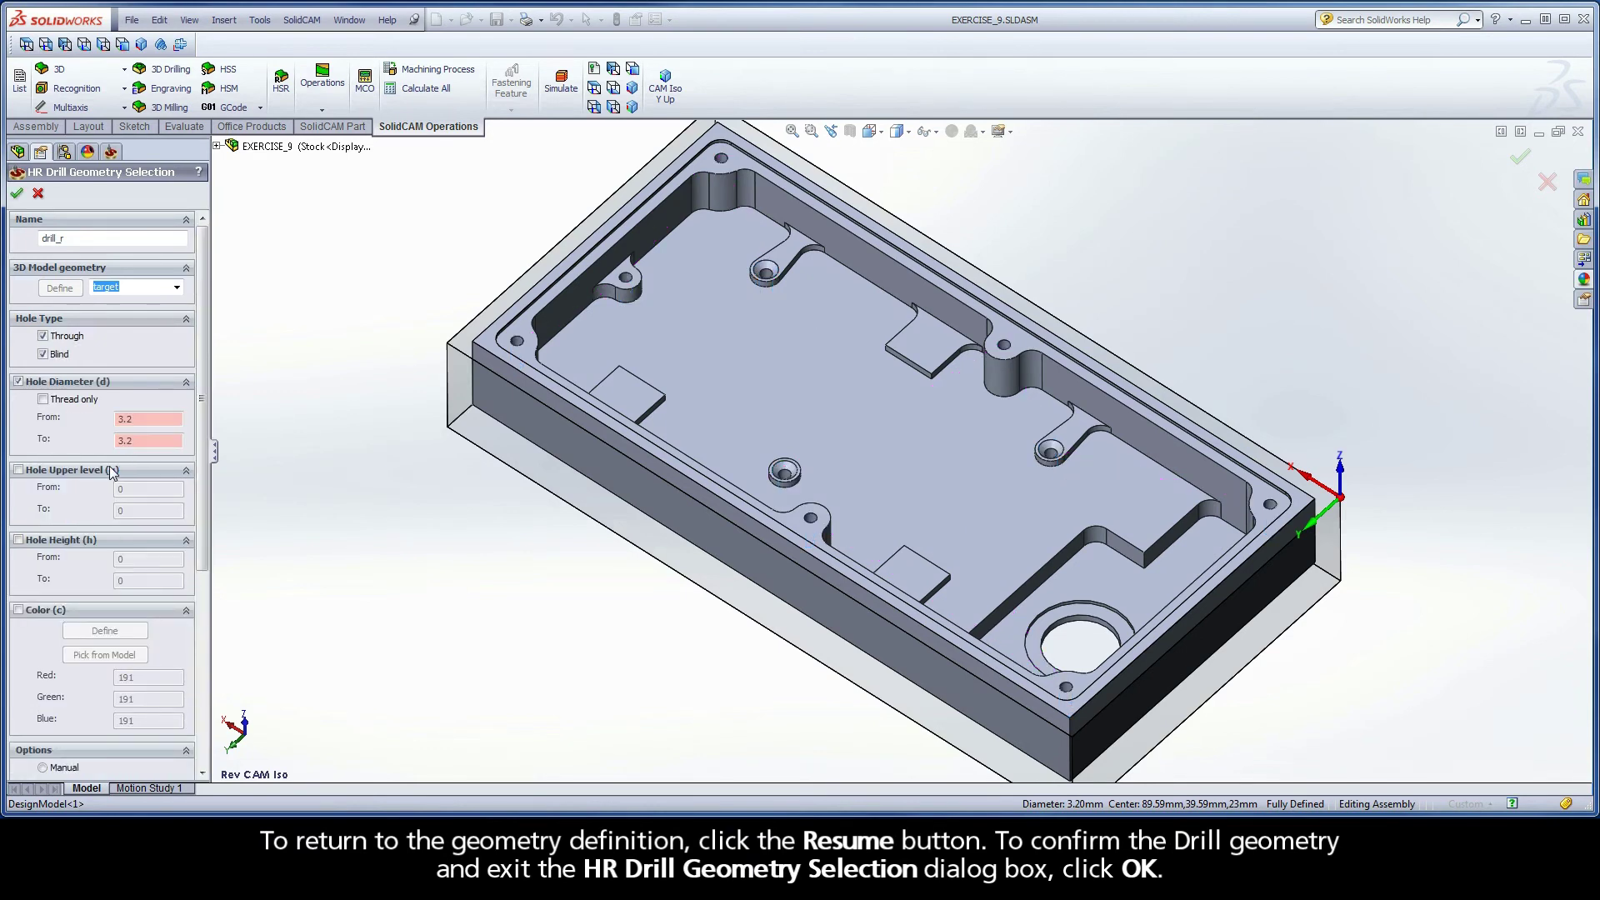
click(17, 194)
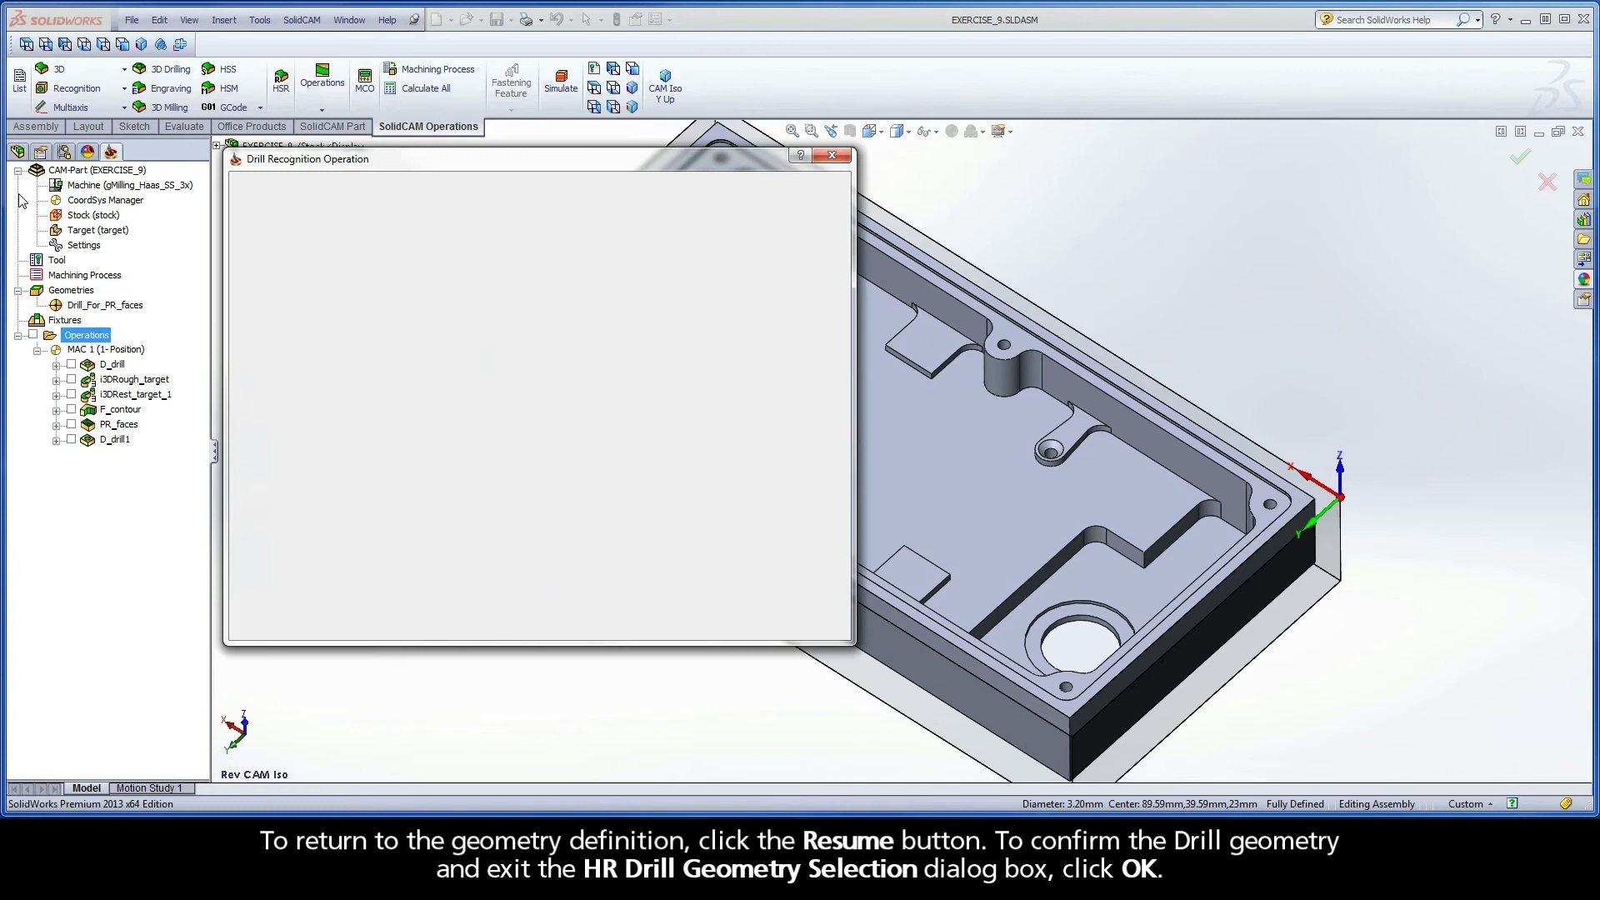
Assign tool 5, the 3.2 mm drill, to the Drill Recognition operation
click(289, 245)
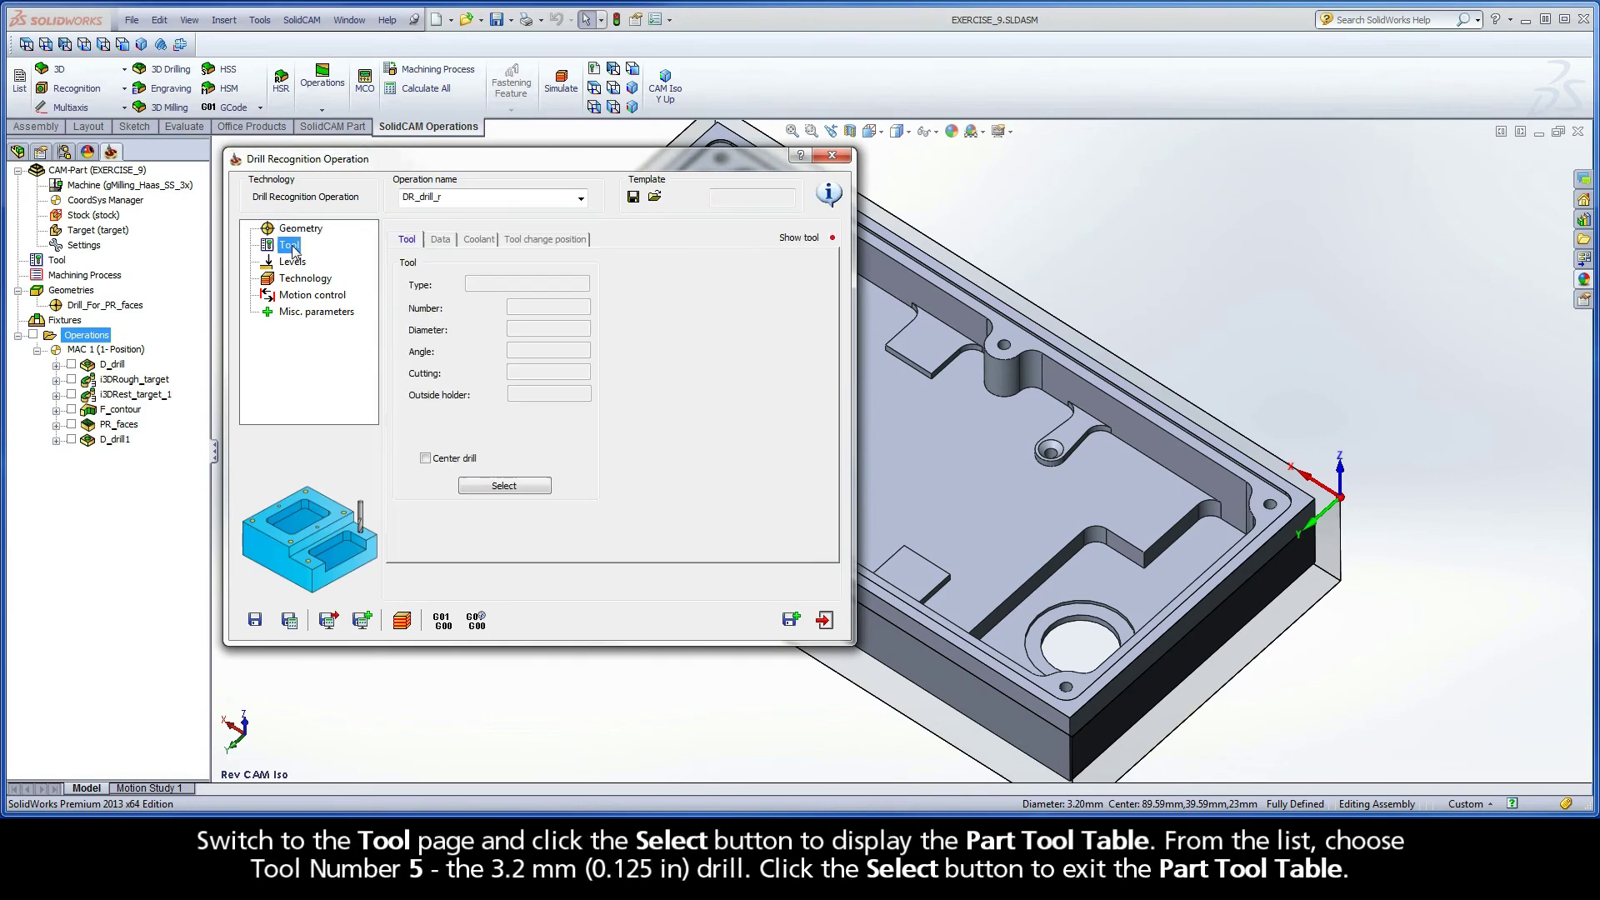
click(504, 486)
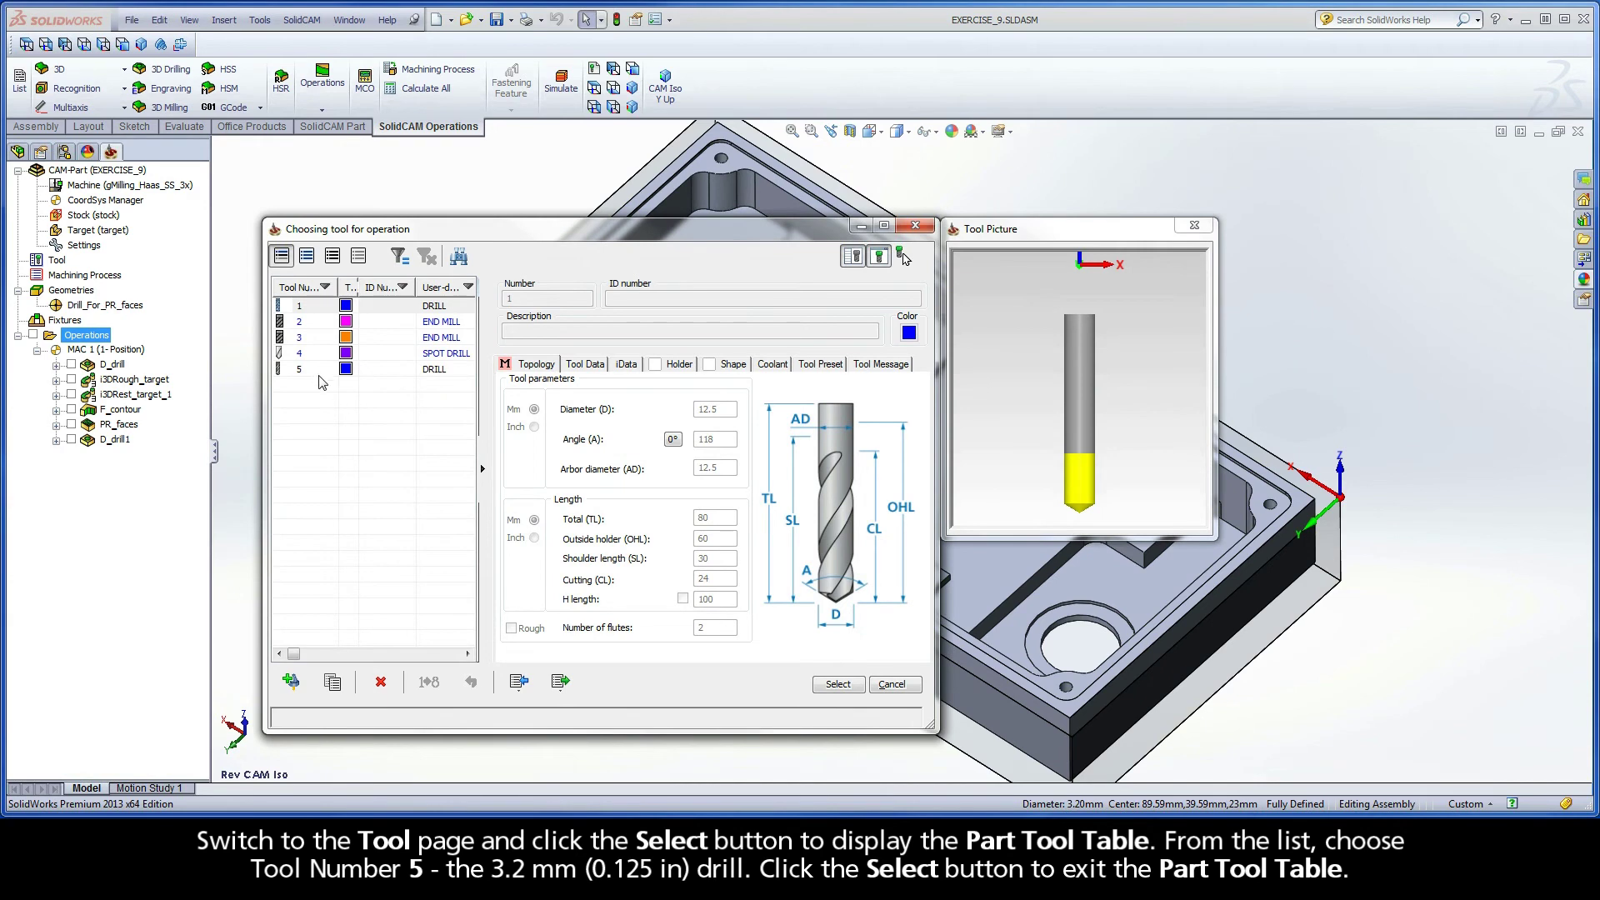
click(316, 375)
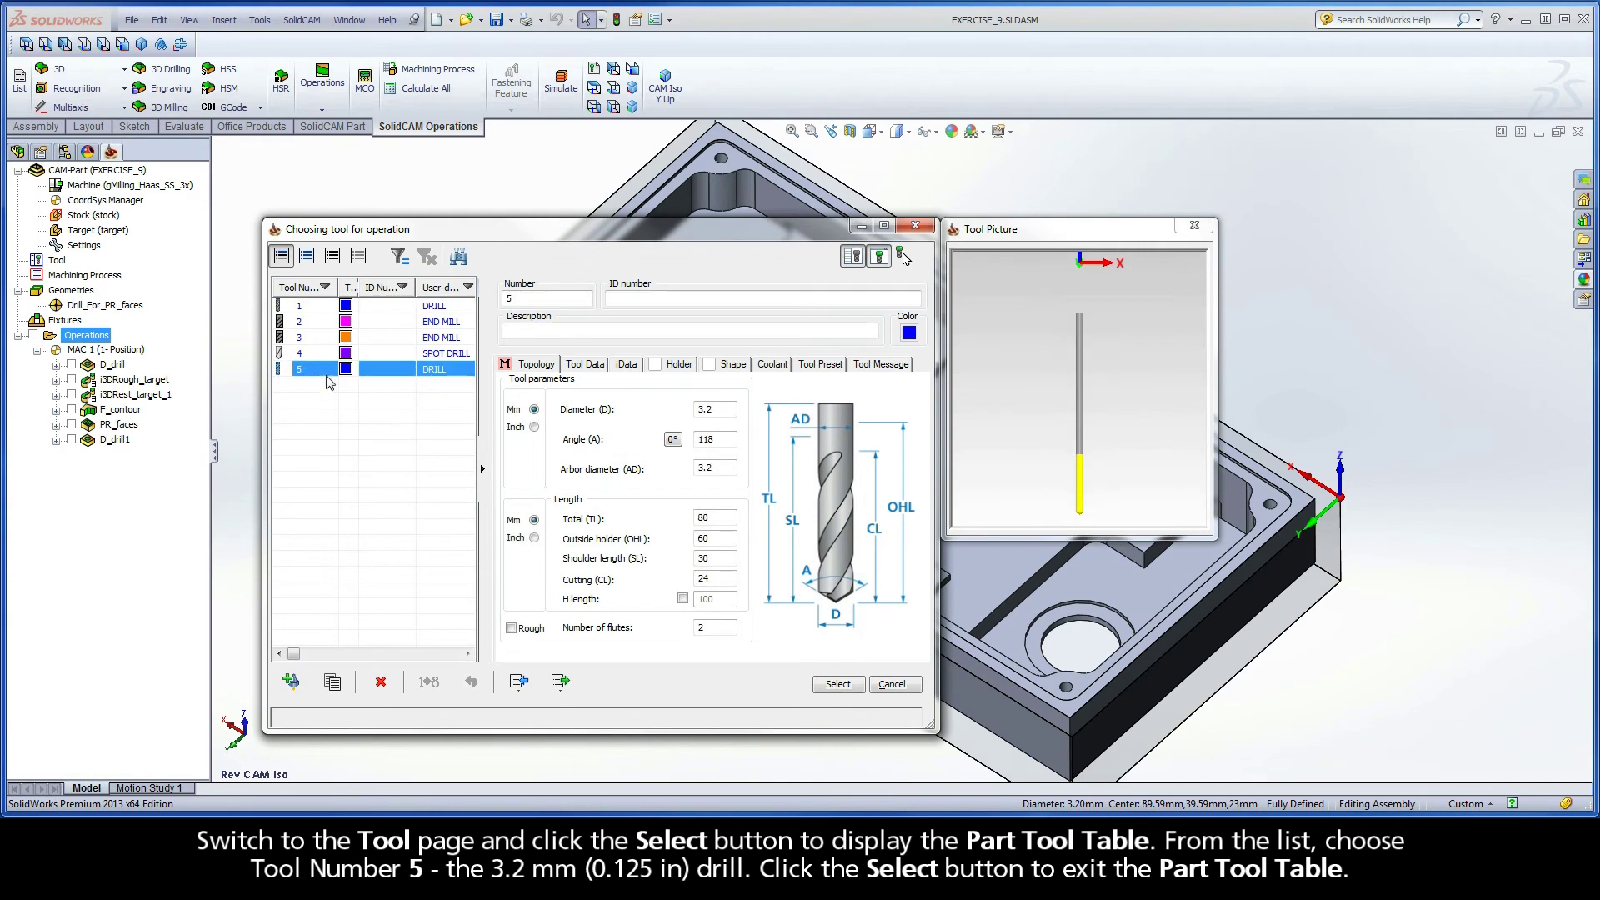
click(713, 409)
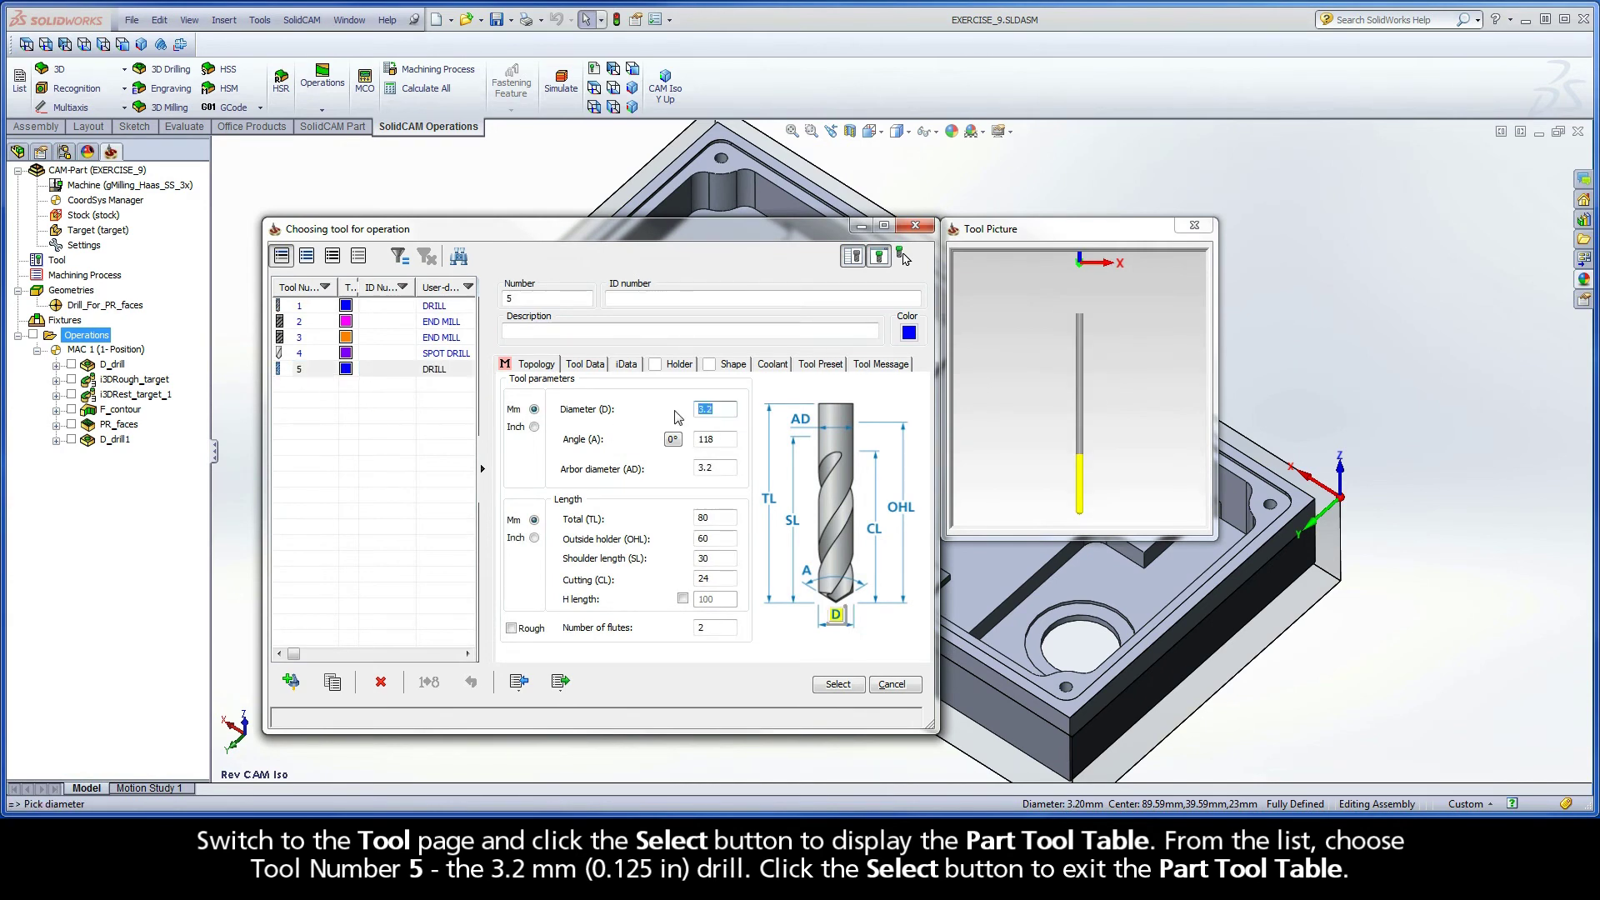
click(840, 685)
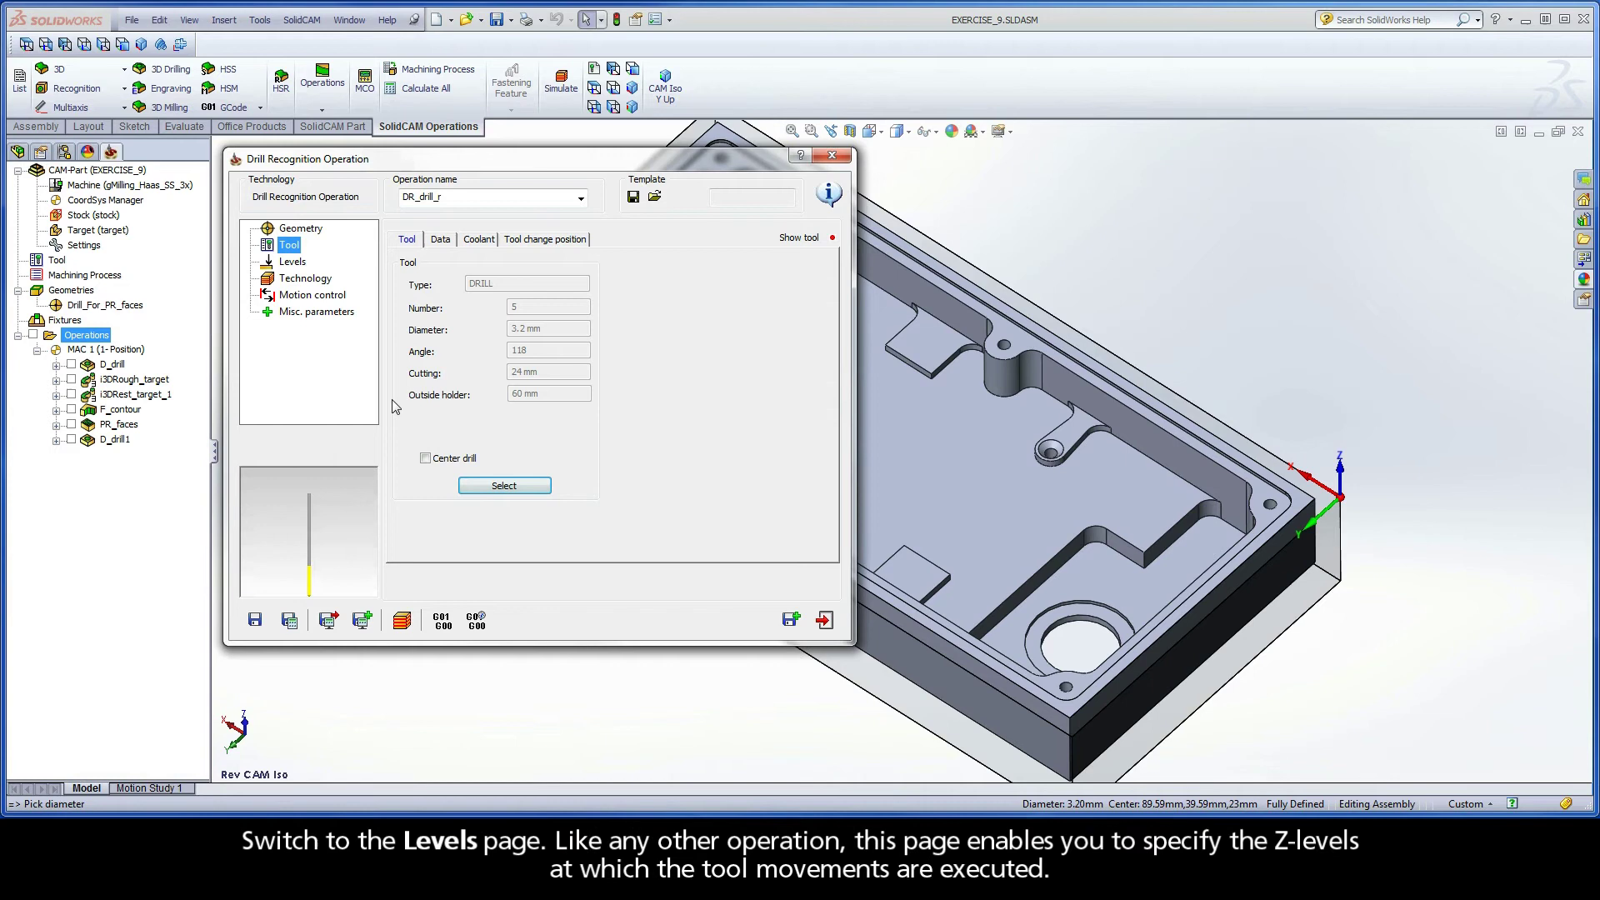
Show DR_drill_r's Levels page with clearance level 10 and safety distance 2
click(300, 264)
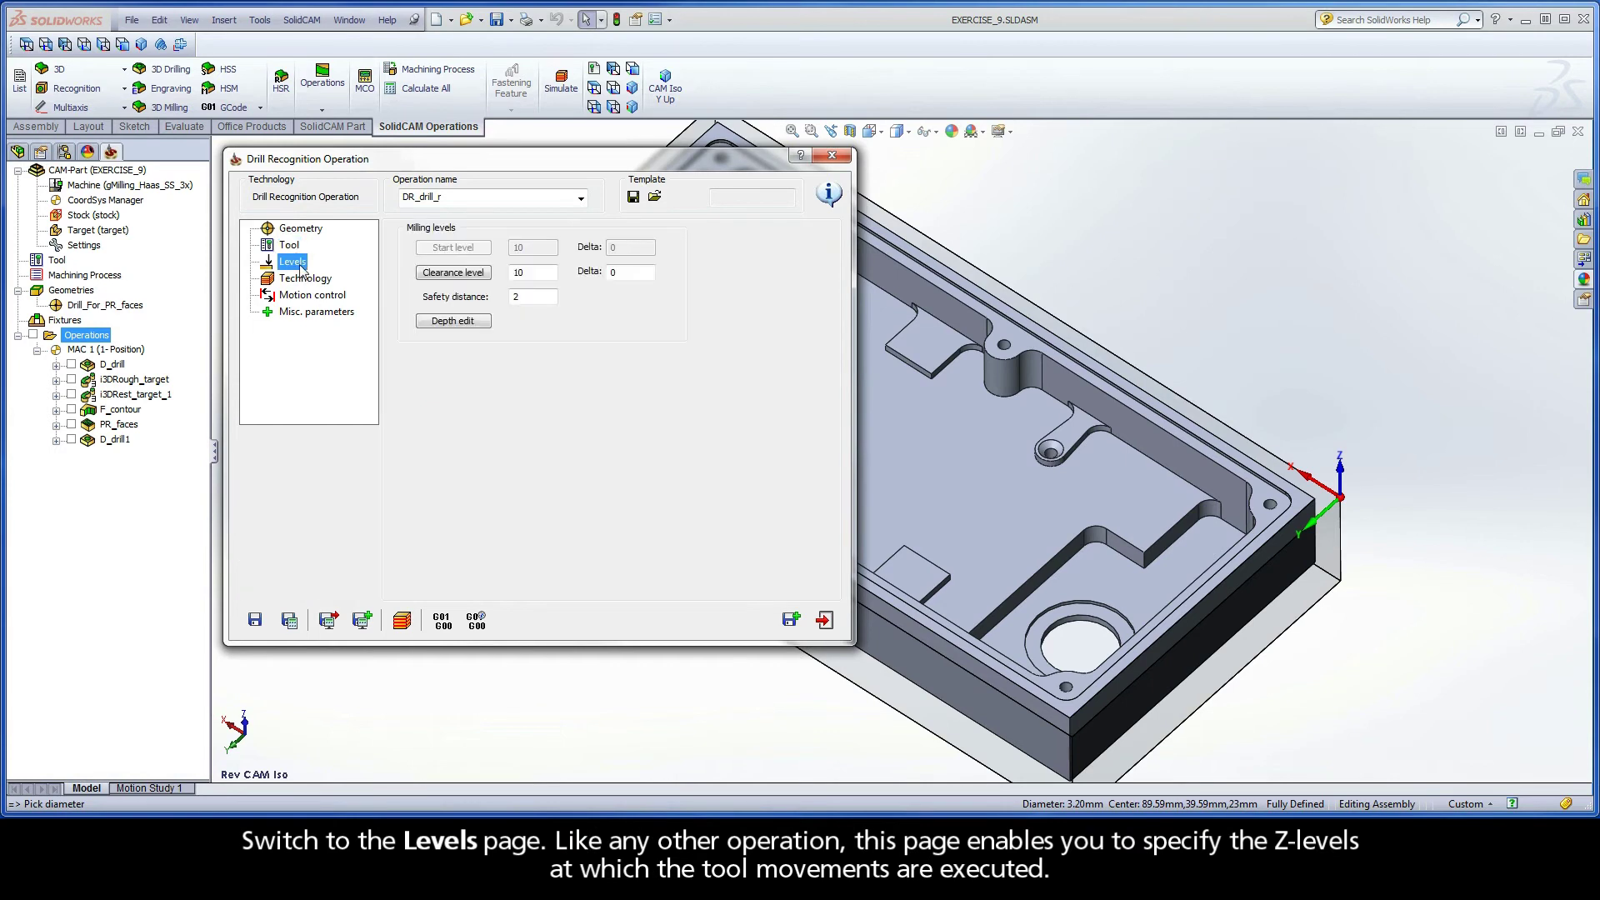
Give Group2's through holes the Full Diameter depth type and close Depth Edit
click(452, 322)
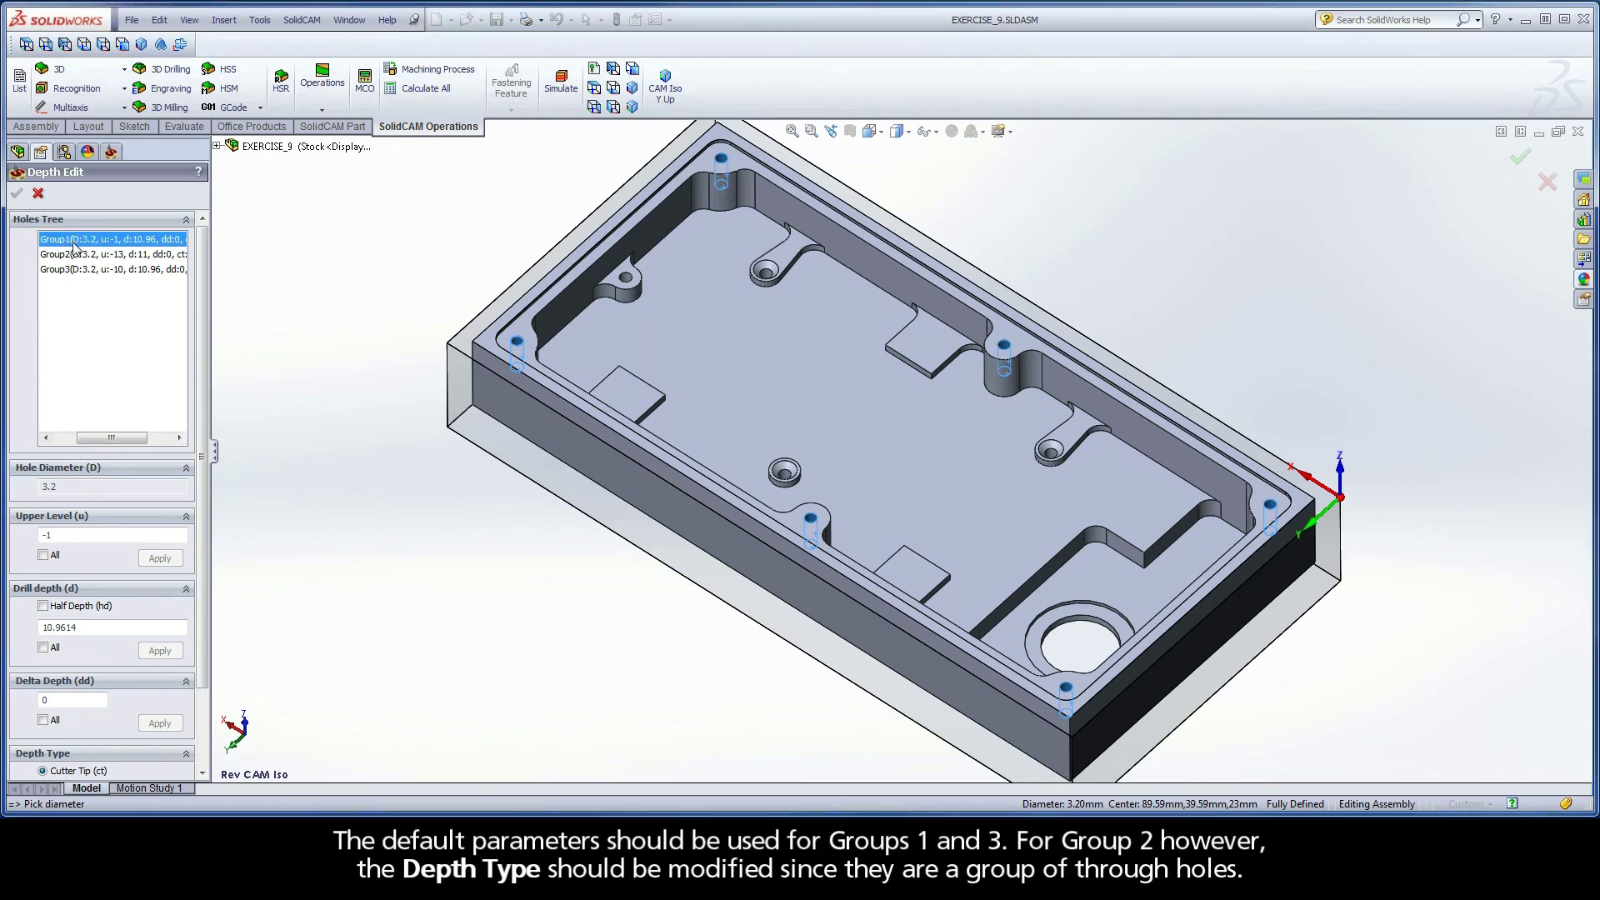
click(77, 270)
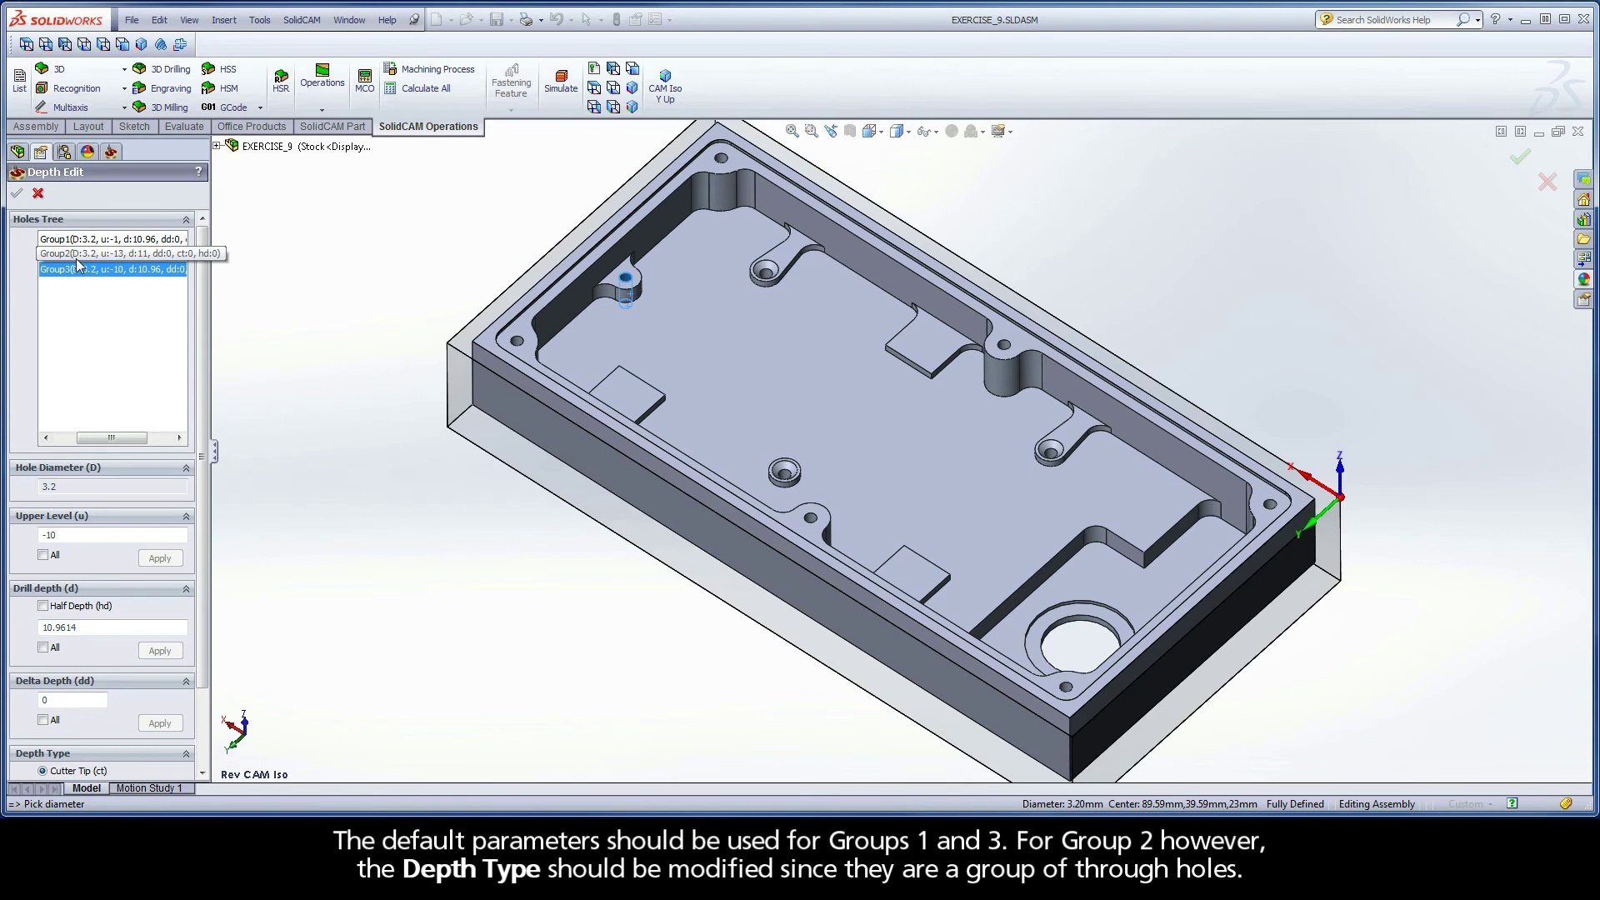
click(80, 254)
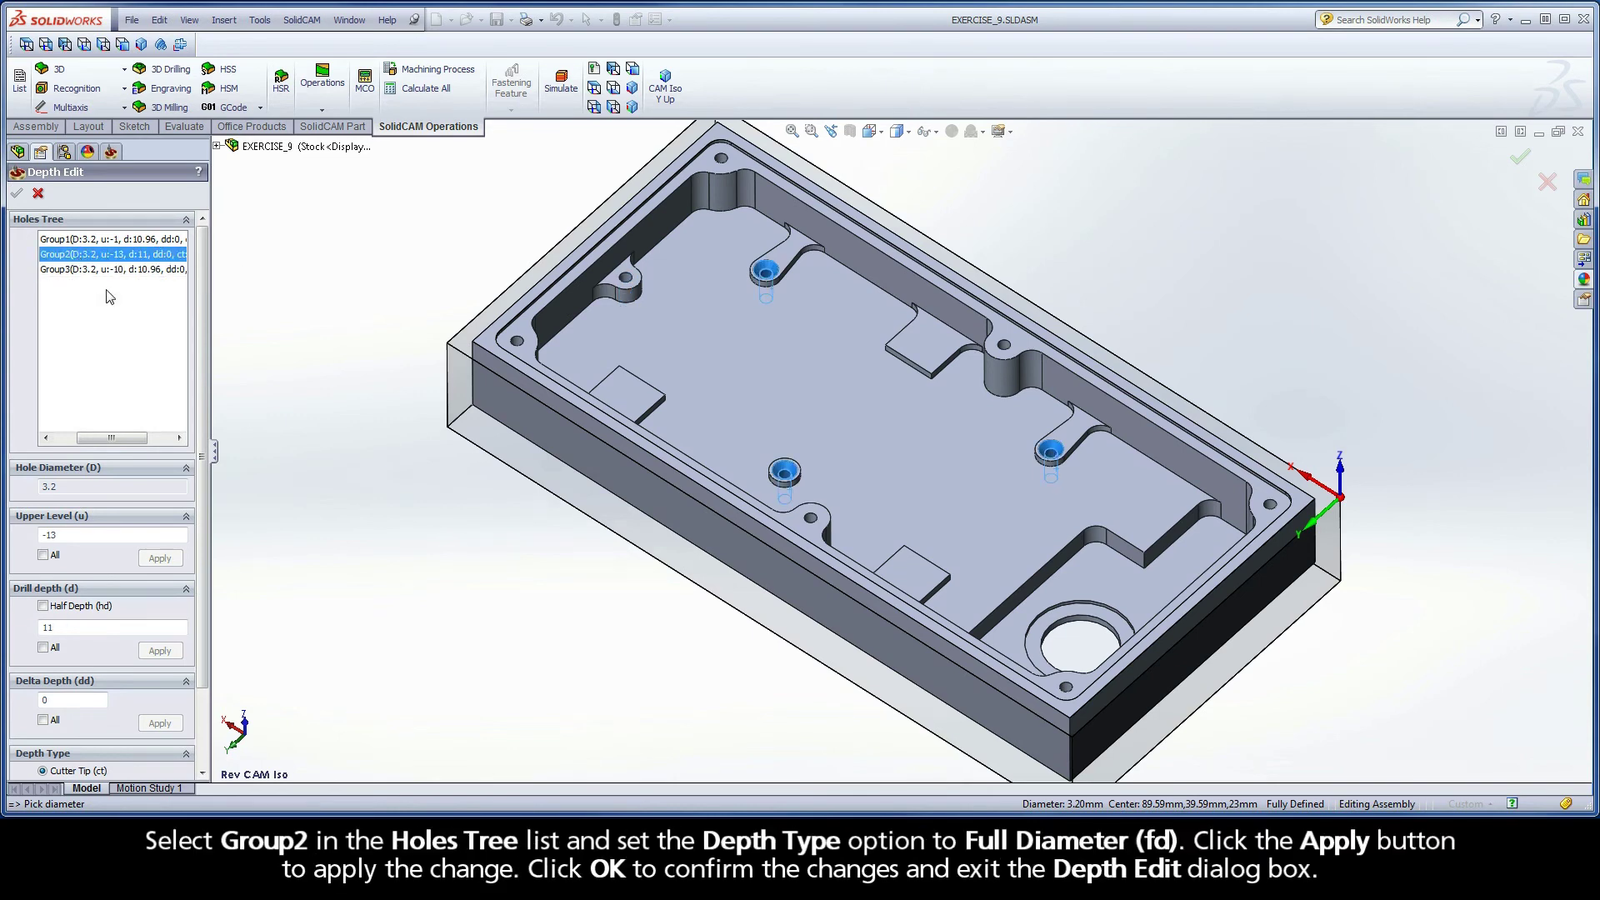
drag(201, 317, 201, 488)
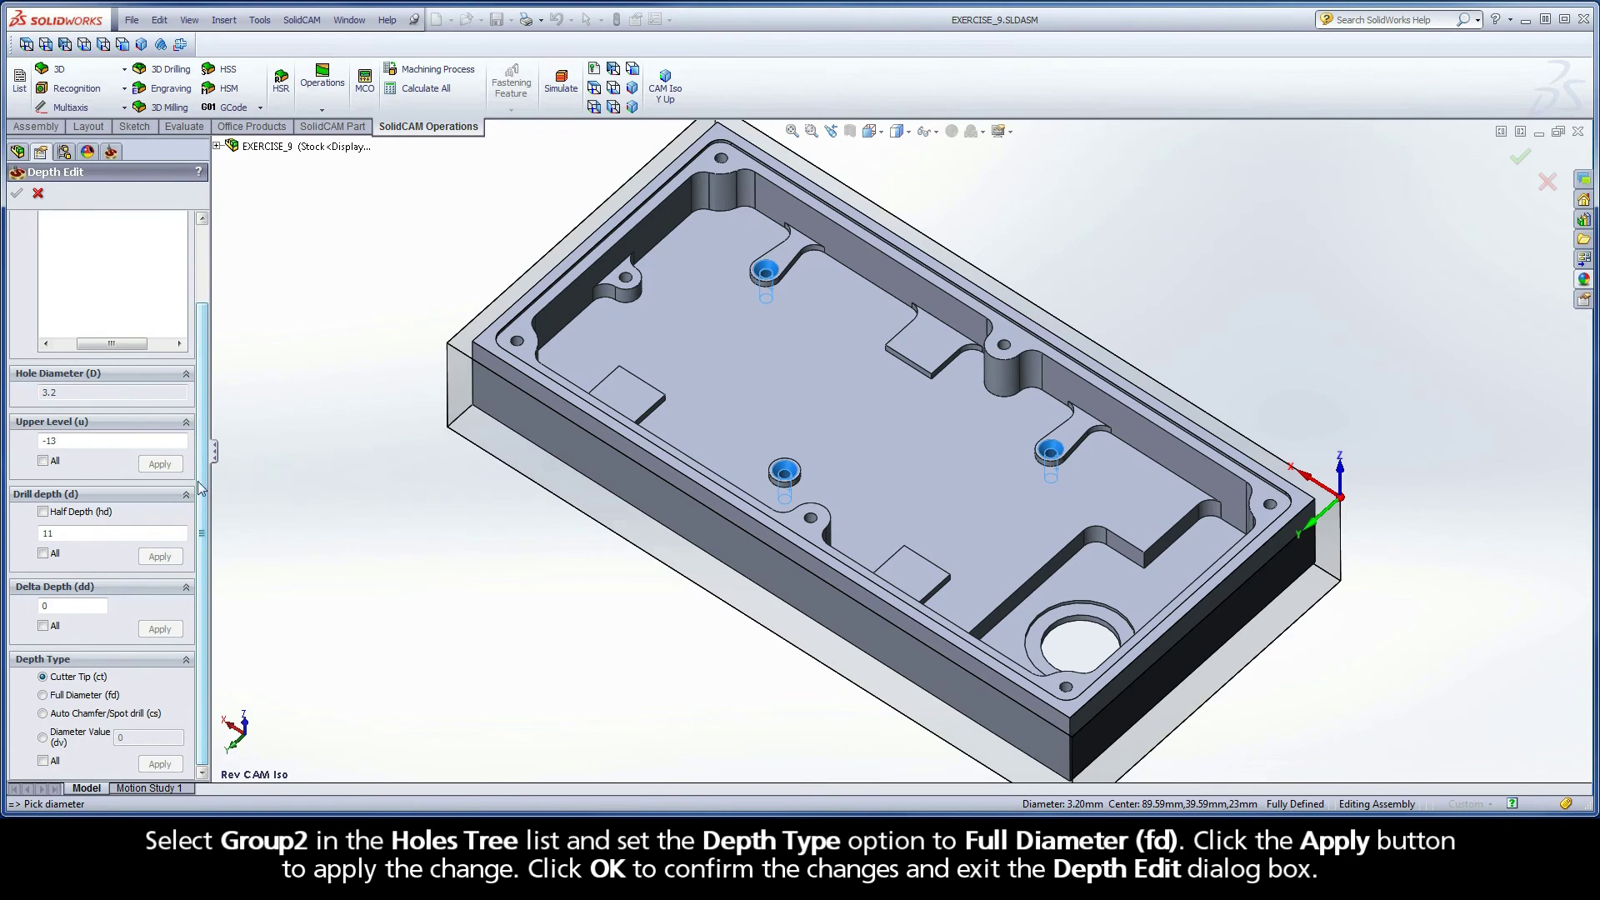
click(42, 695)
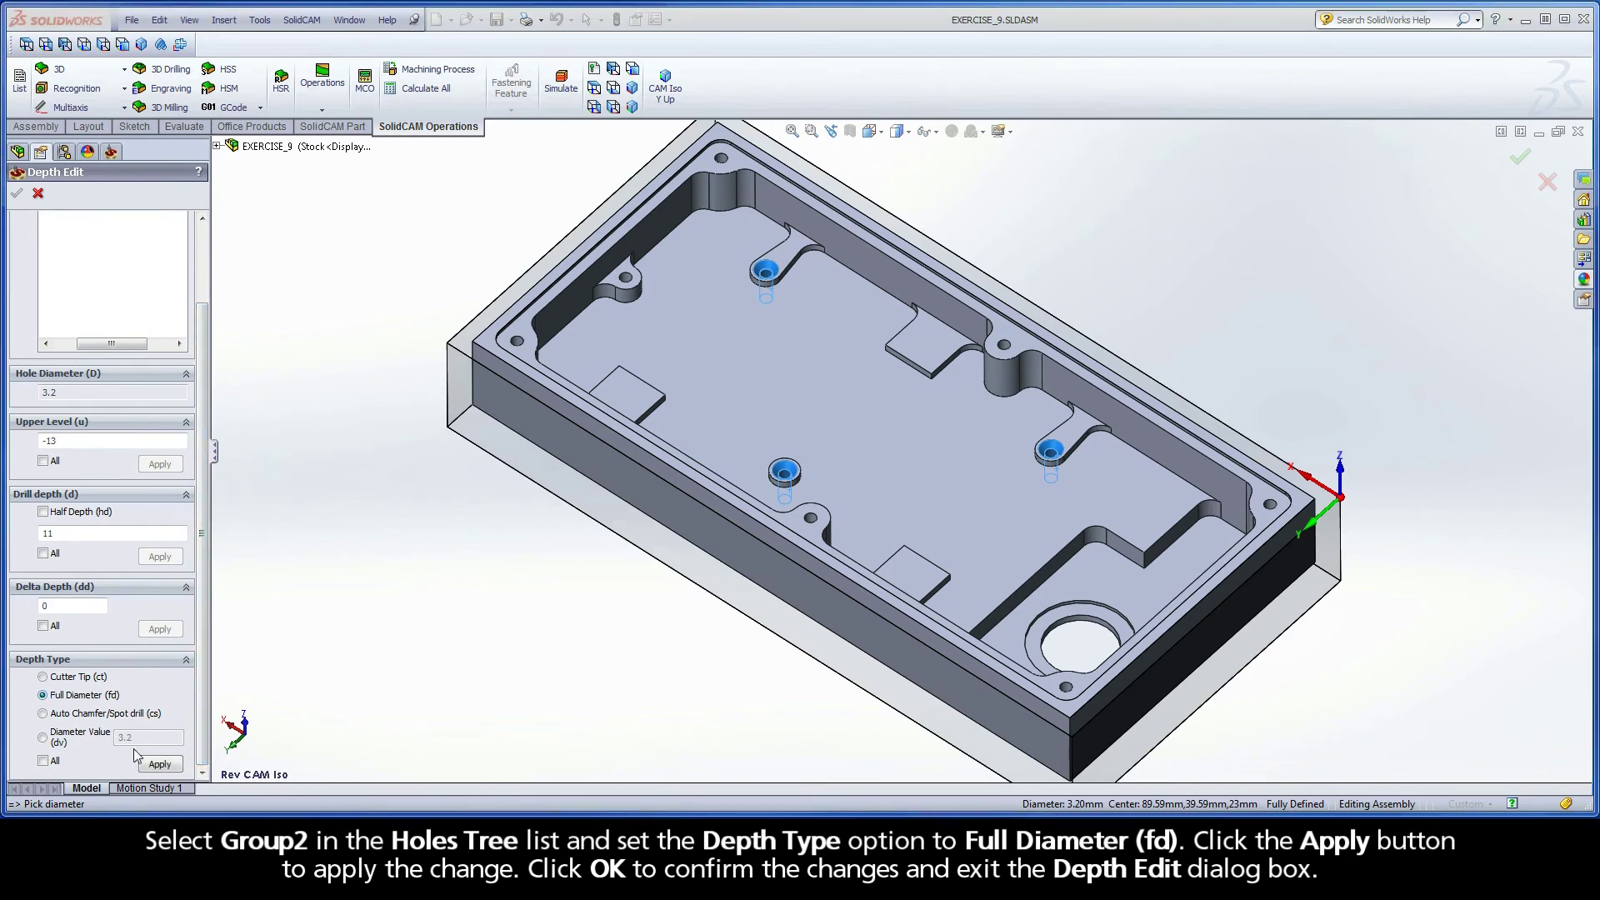
click(159, 764)
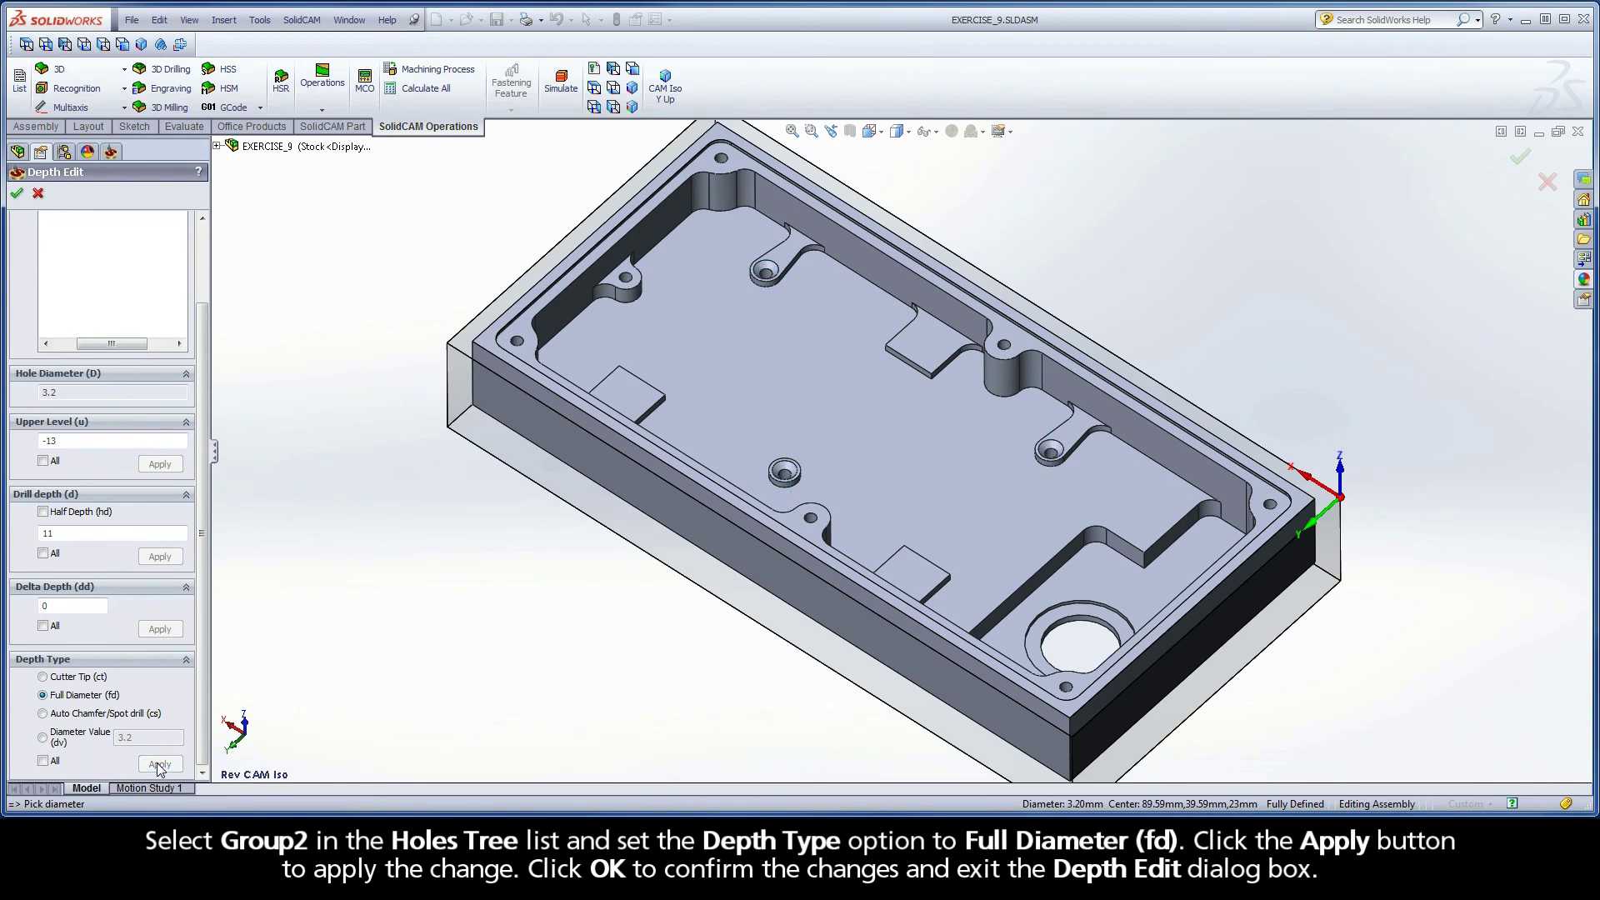
click(18, 195)
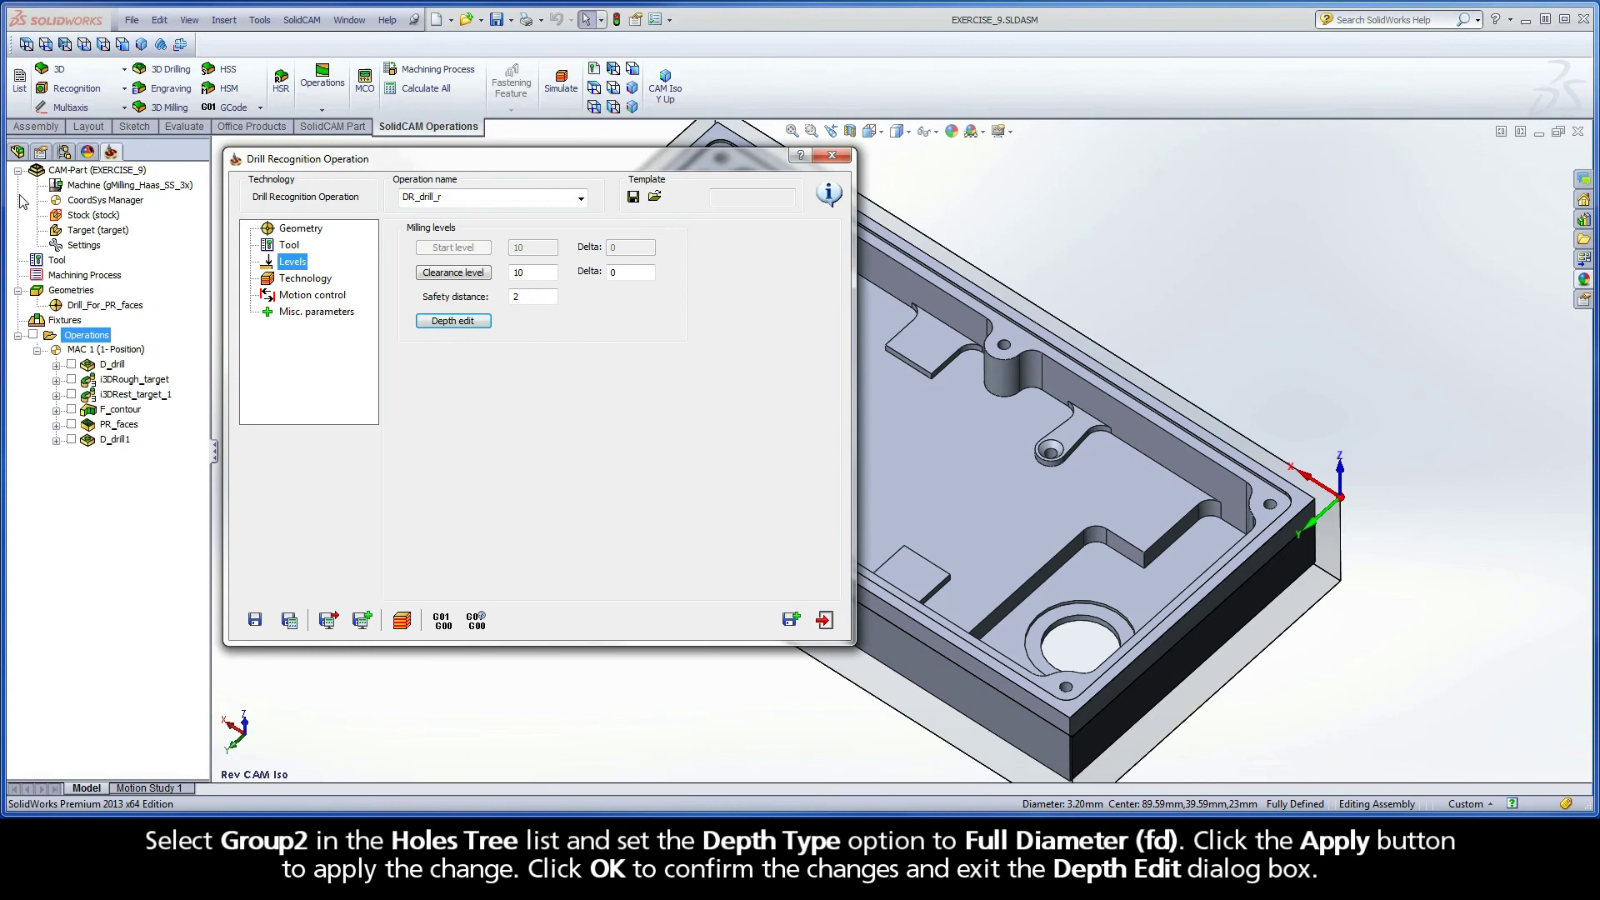
Save and calculate DR_drill_r with the default G81 drill cycle
click(302, 285)
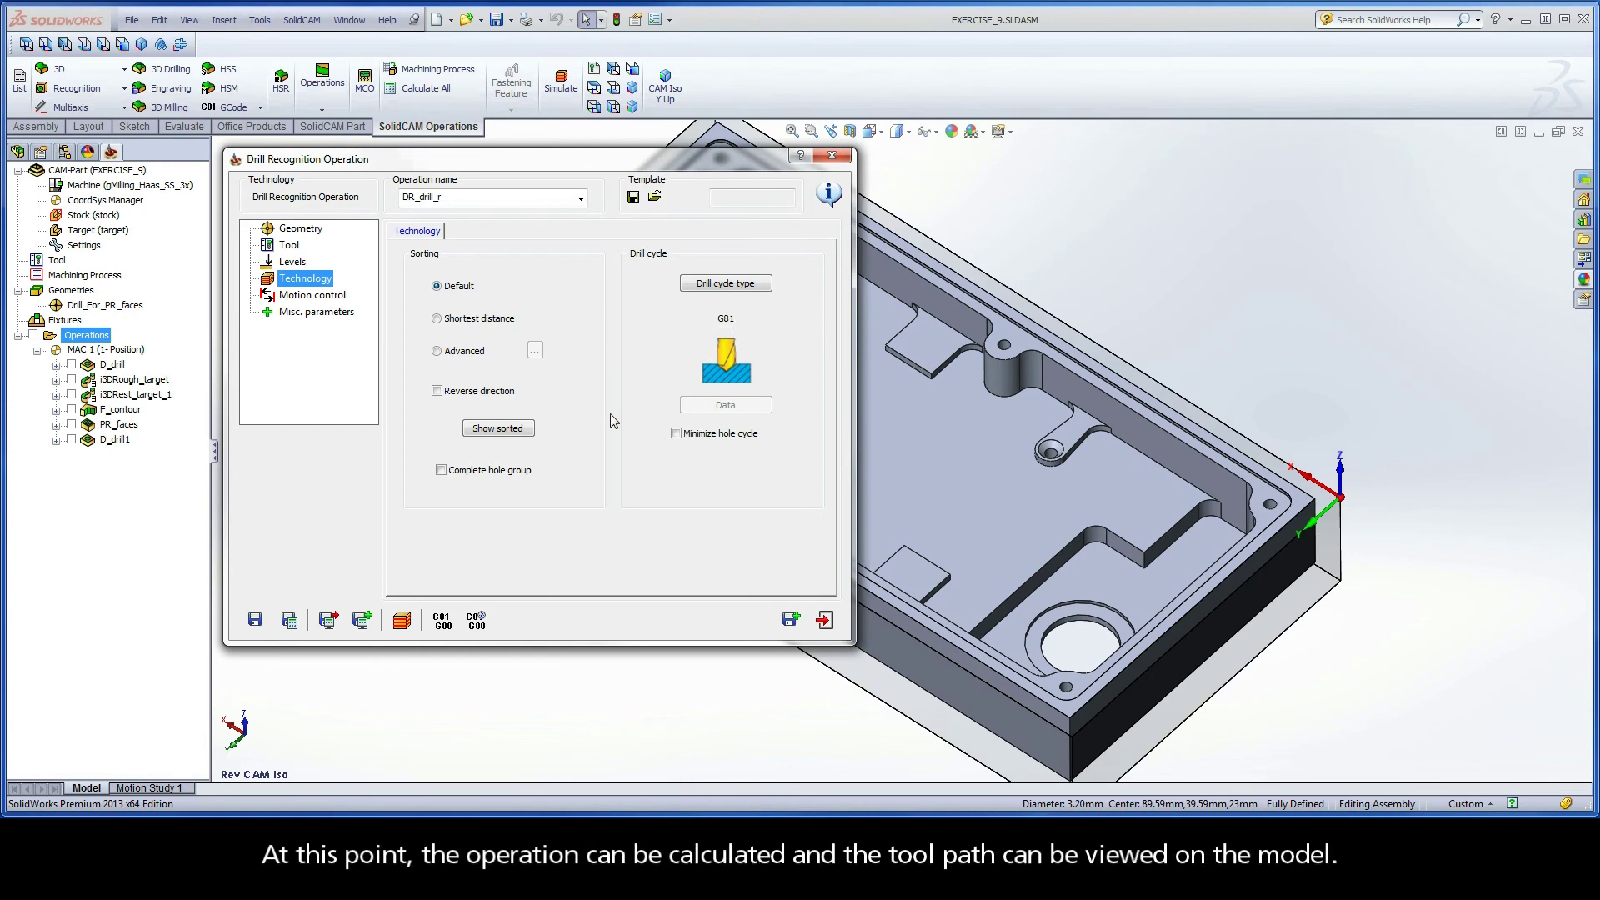
click(289, 621)
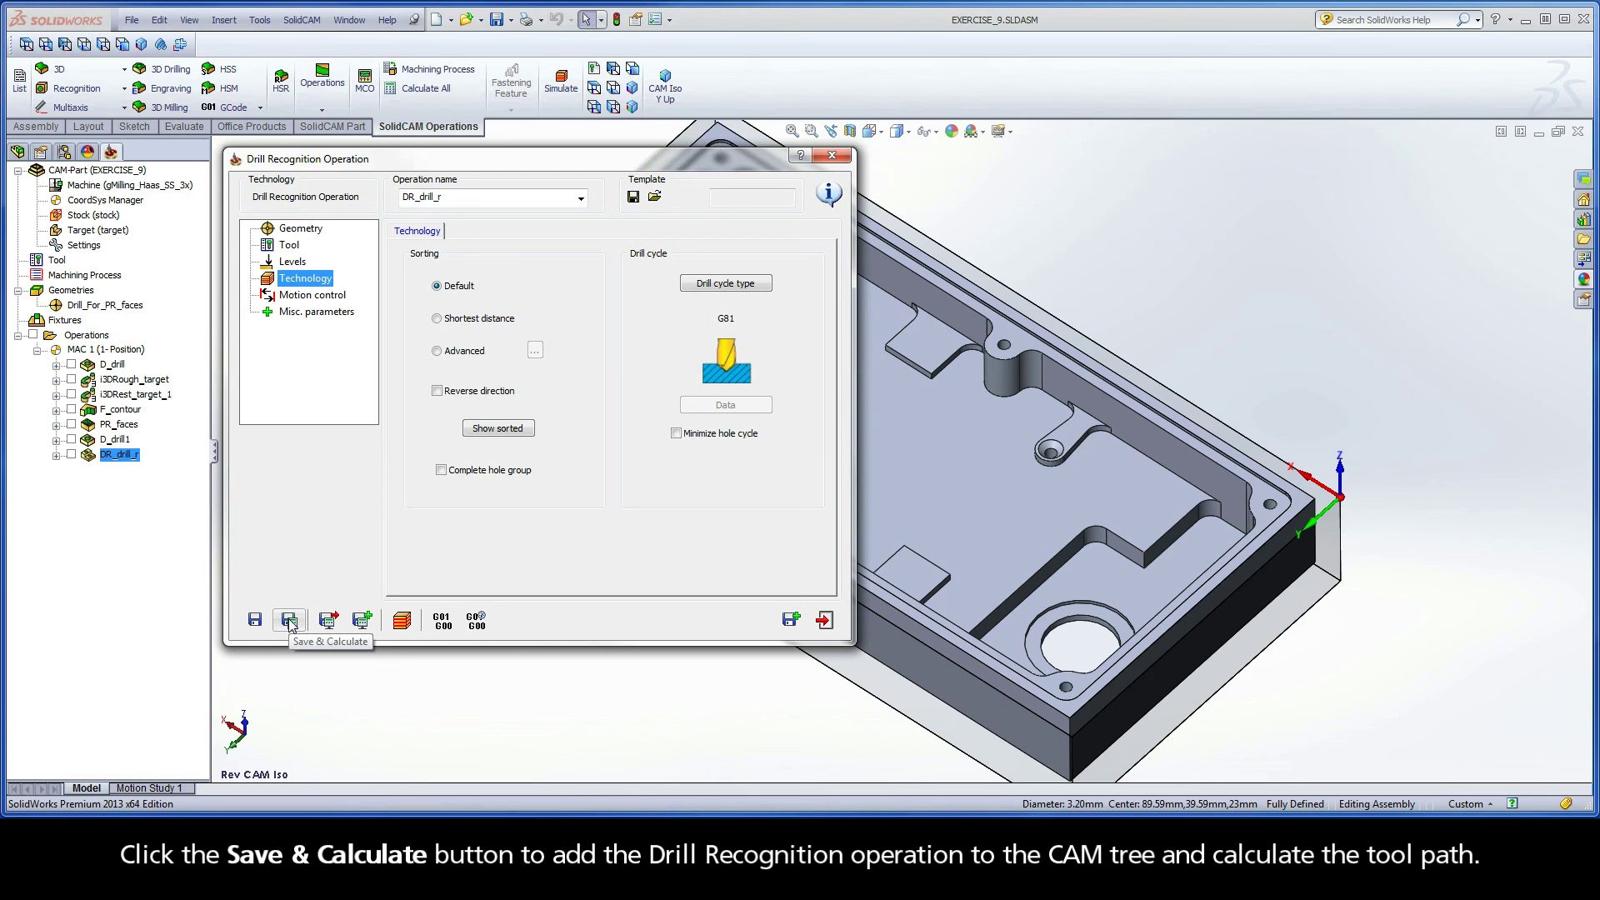
Simulate D_drill1 together with DR_drill_r at reduced speed, stepping through each operation
click(403, 623)
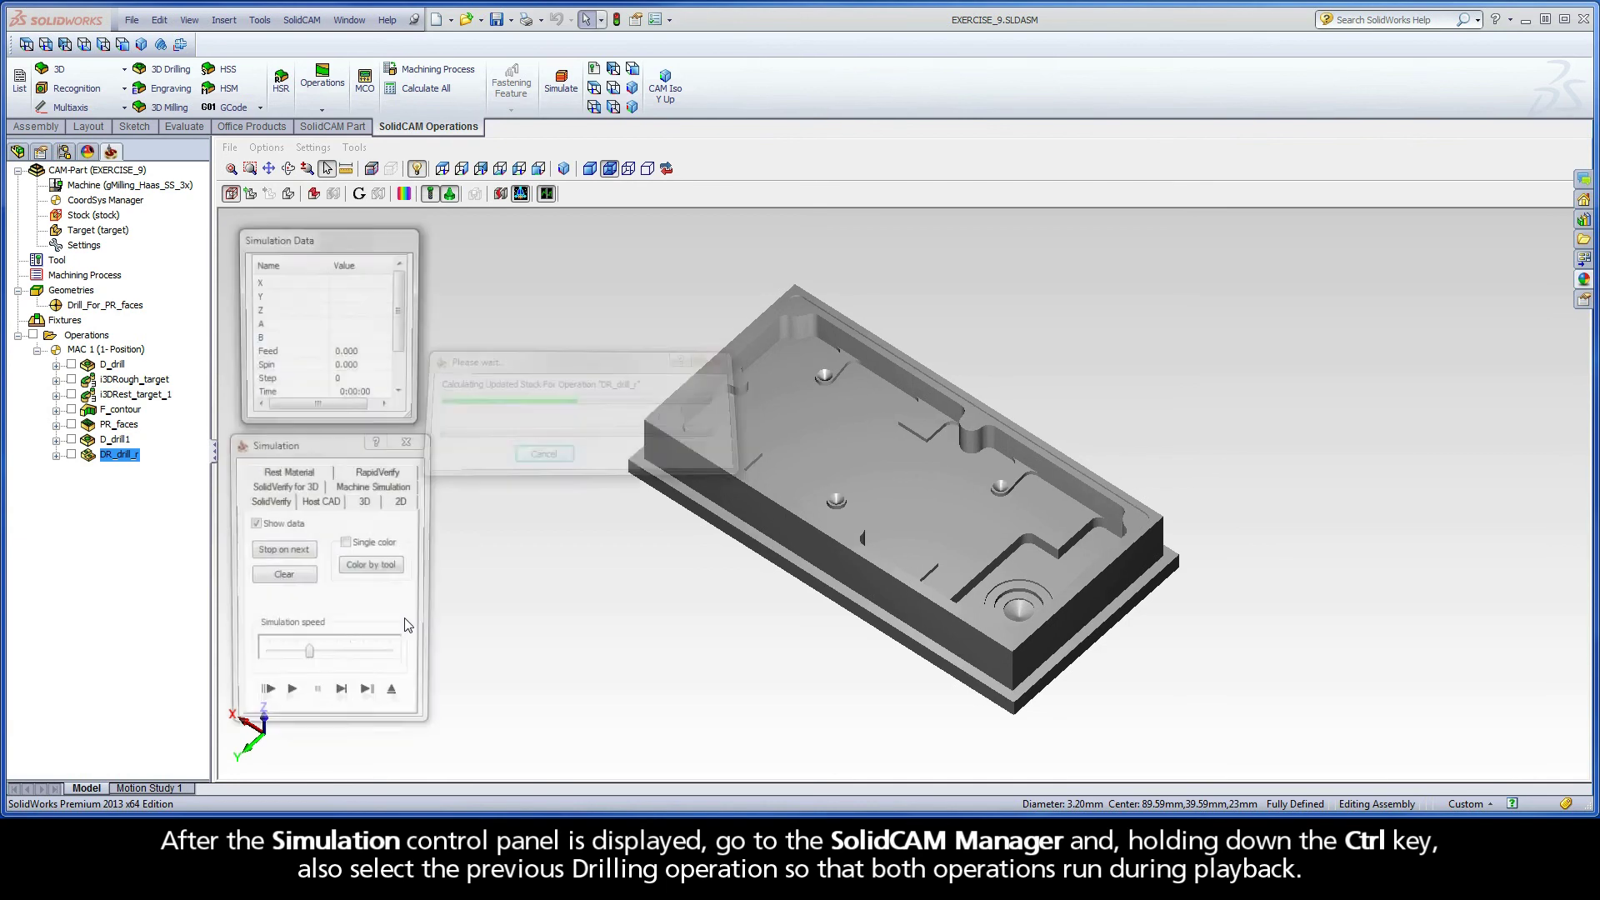
ctrl+click(115, 440)
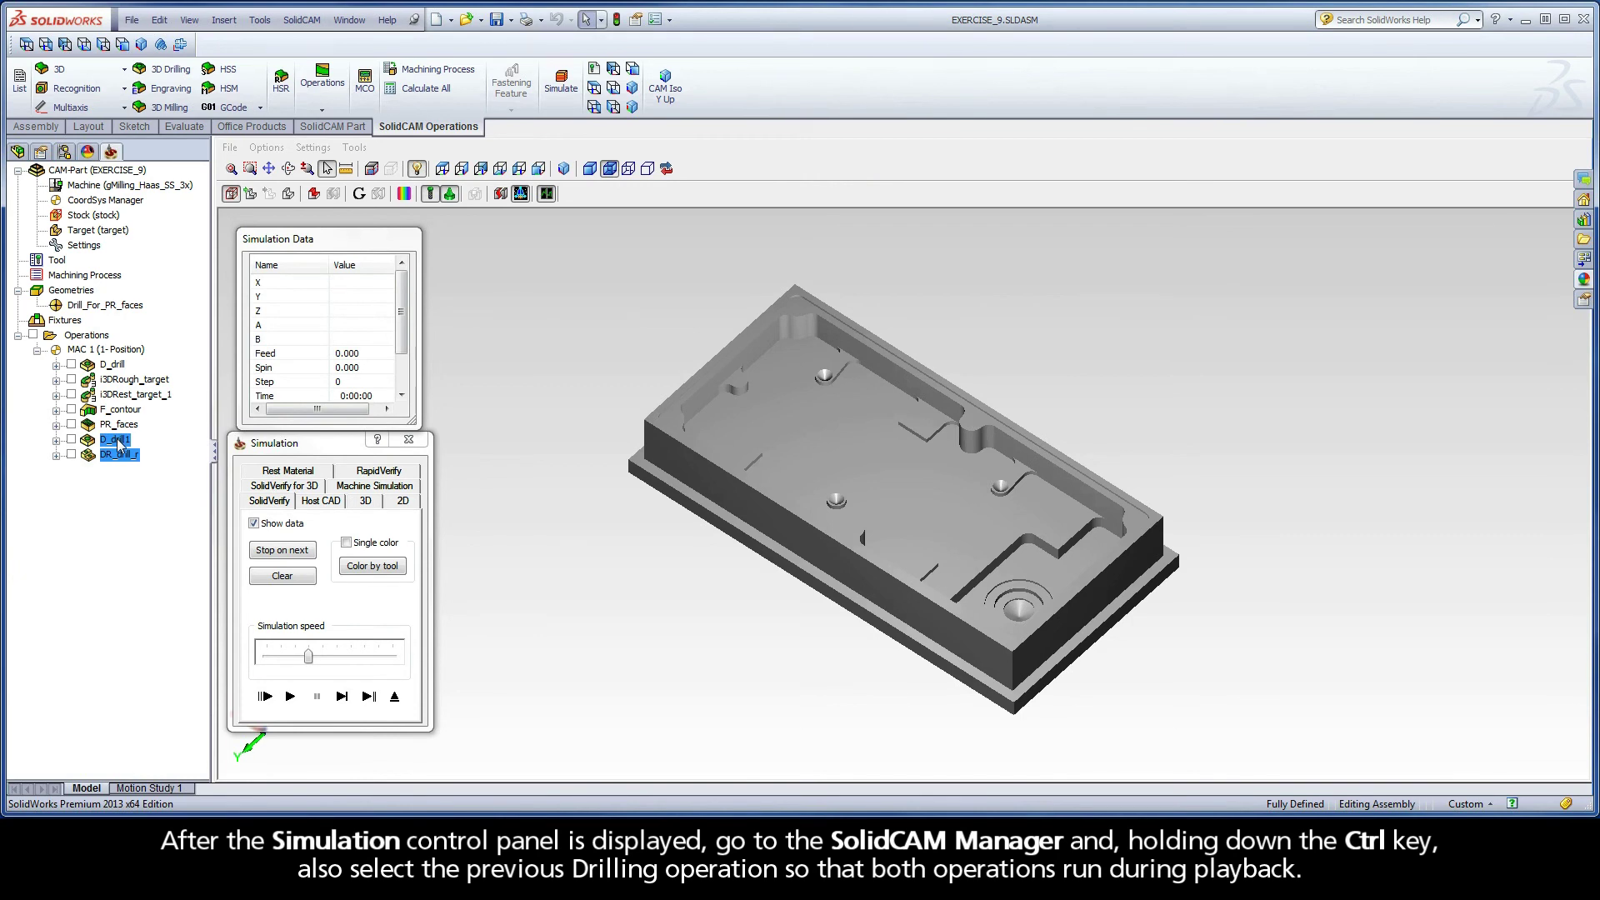
drag(308, 657, 268, 658)
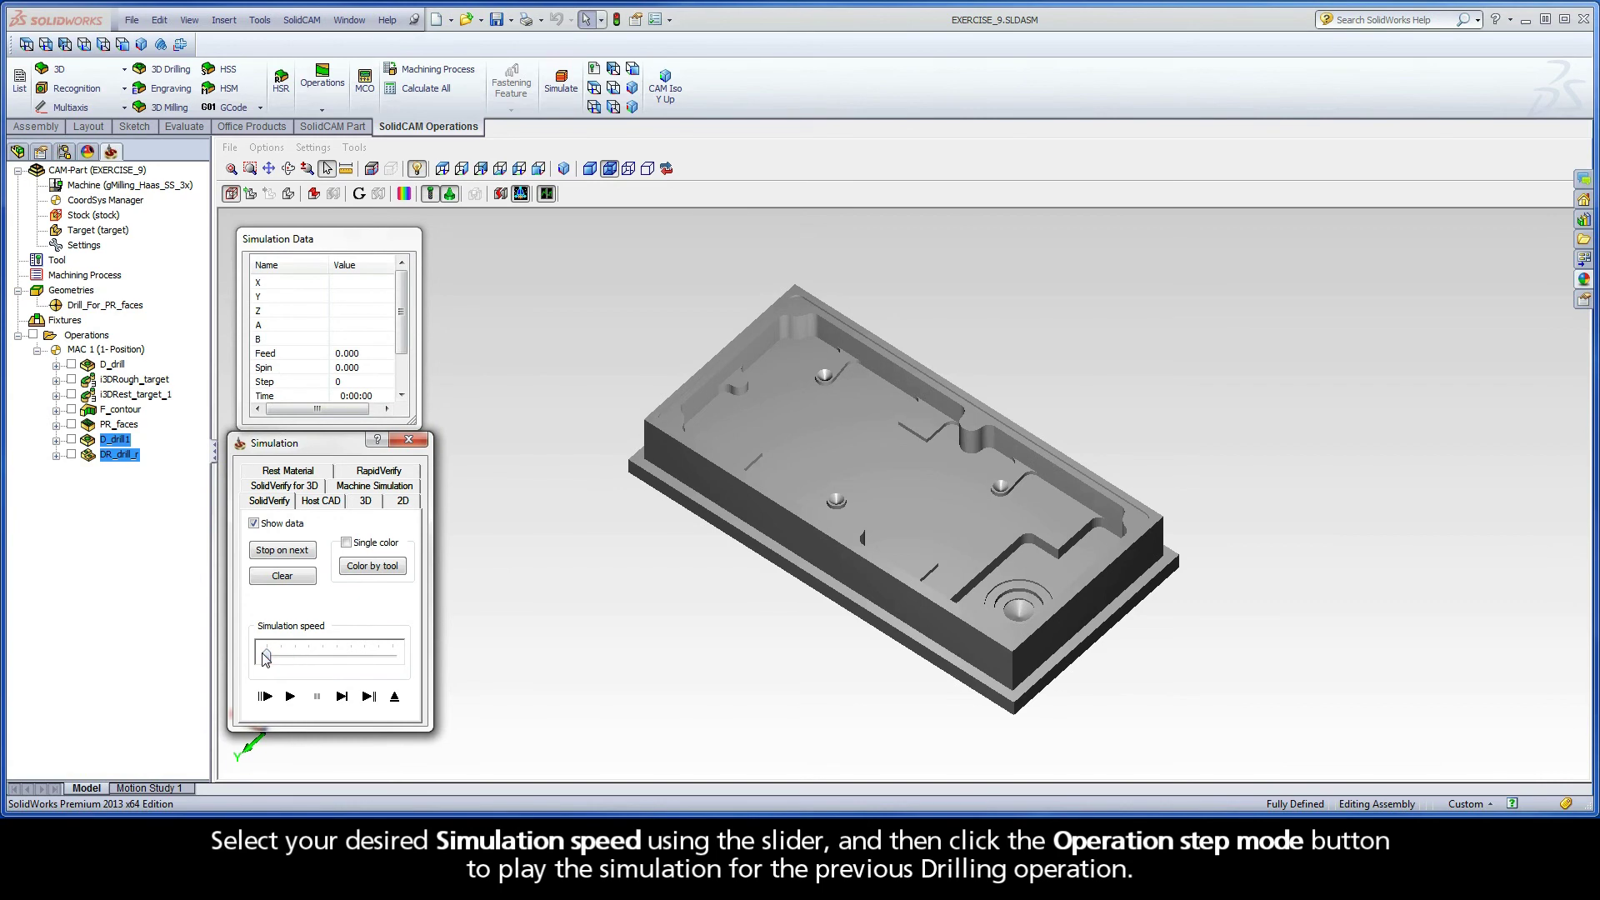
click(368, 696)
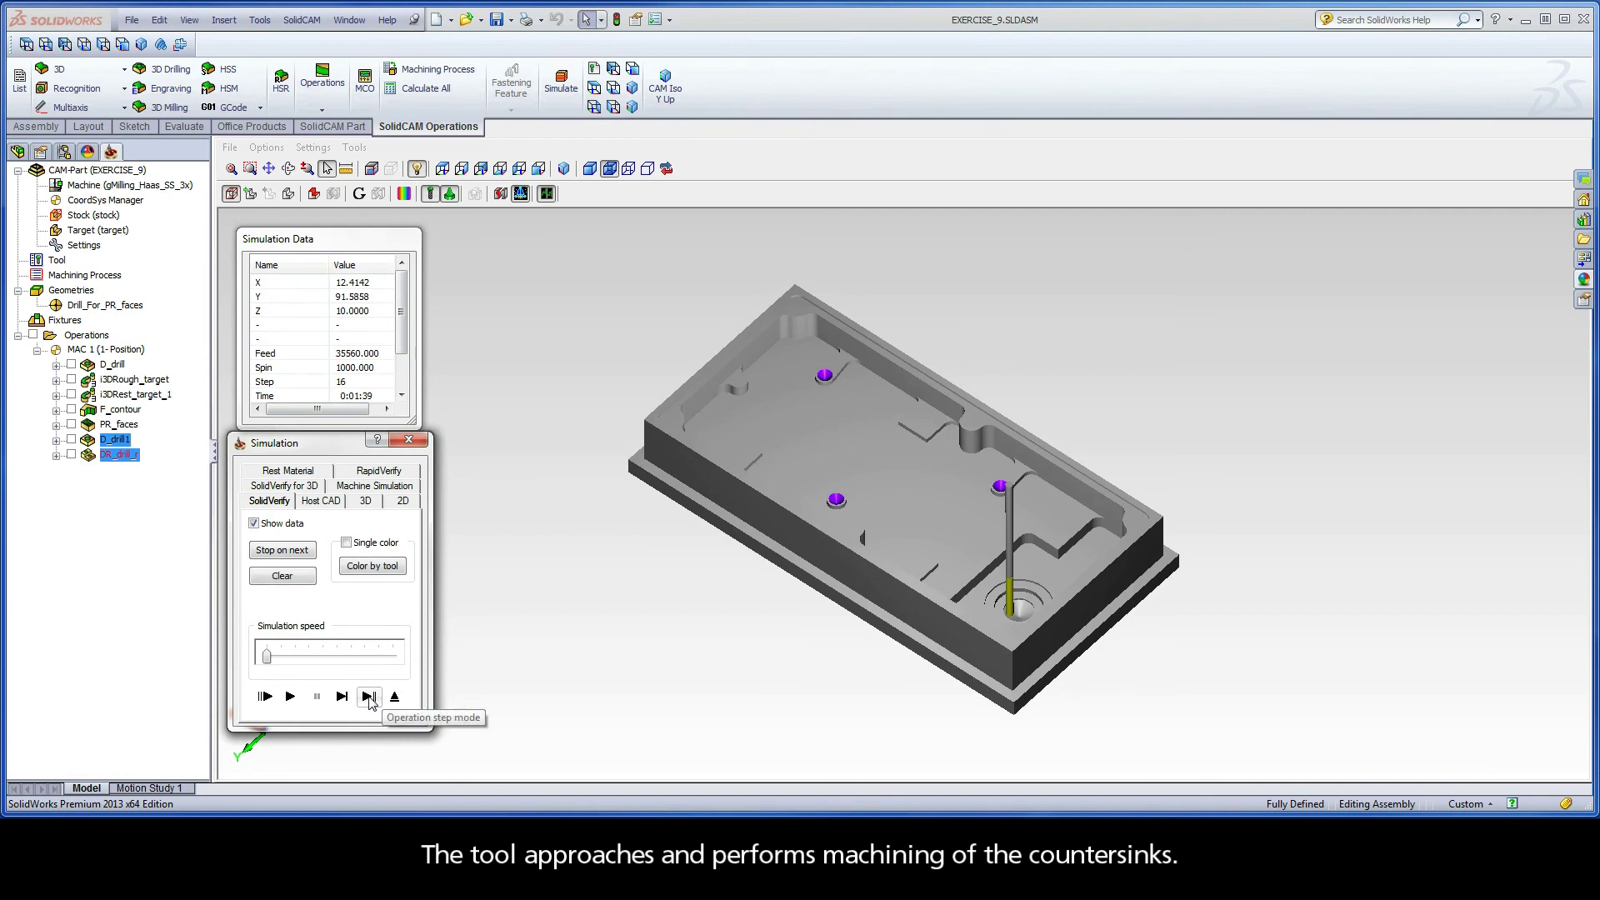
click(369, 697)
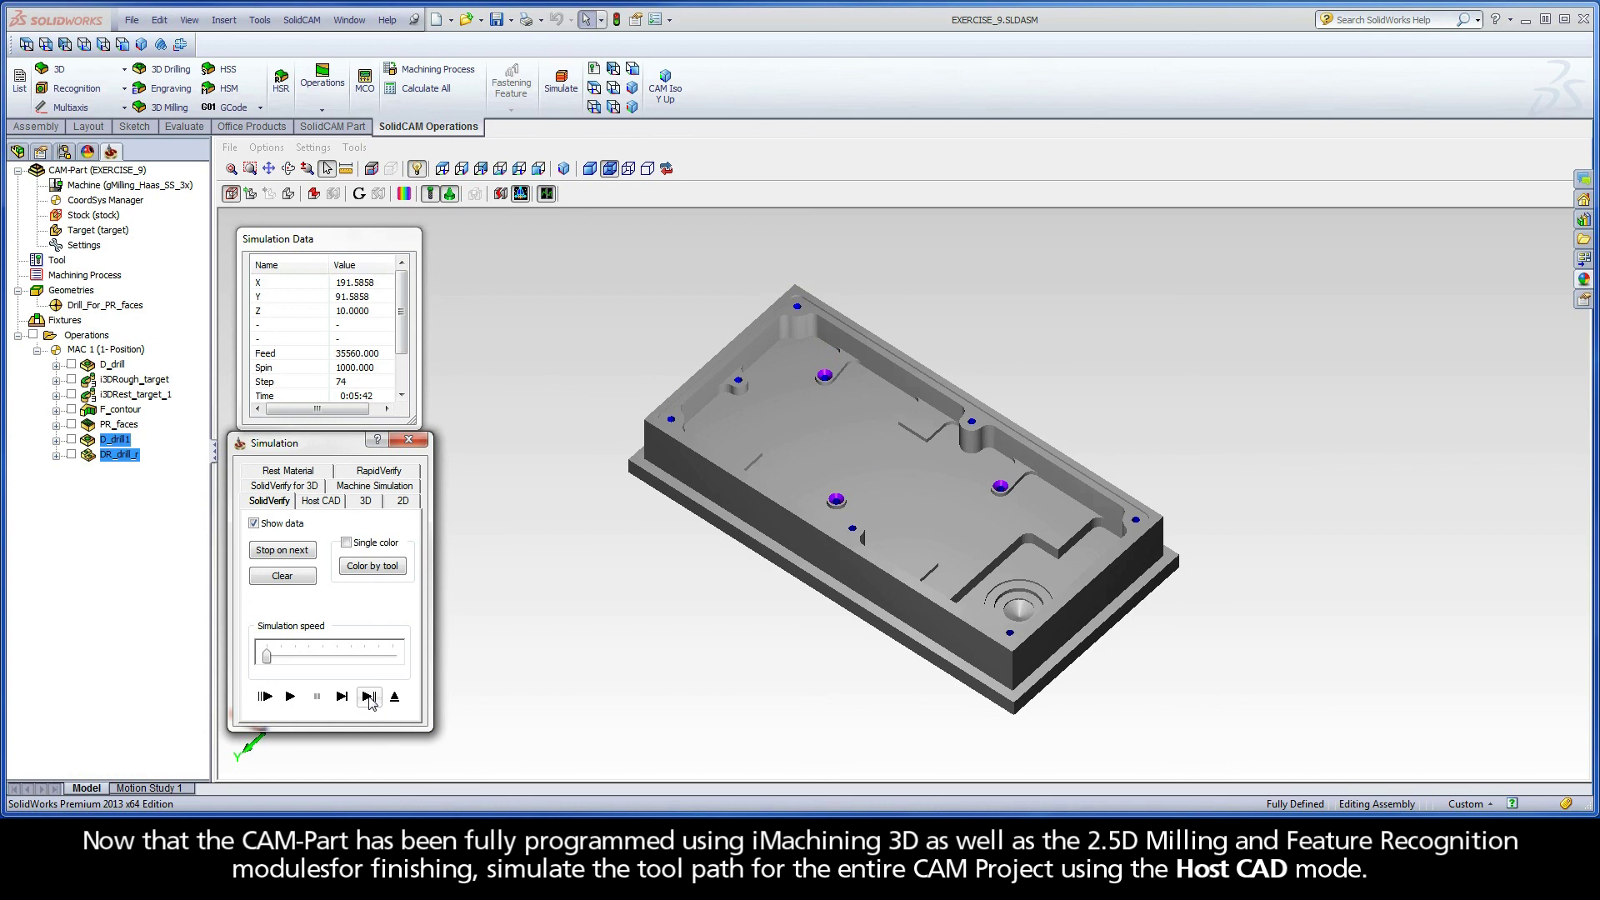
Switch the simulation to Host CAD mode and turn the model to the New Iso view
click(320, 501)
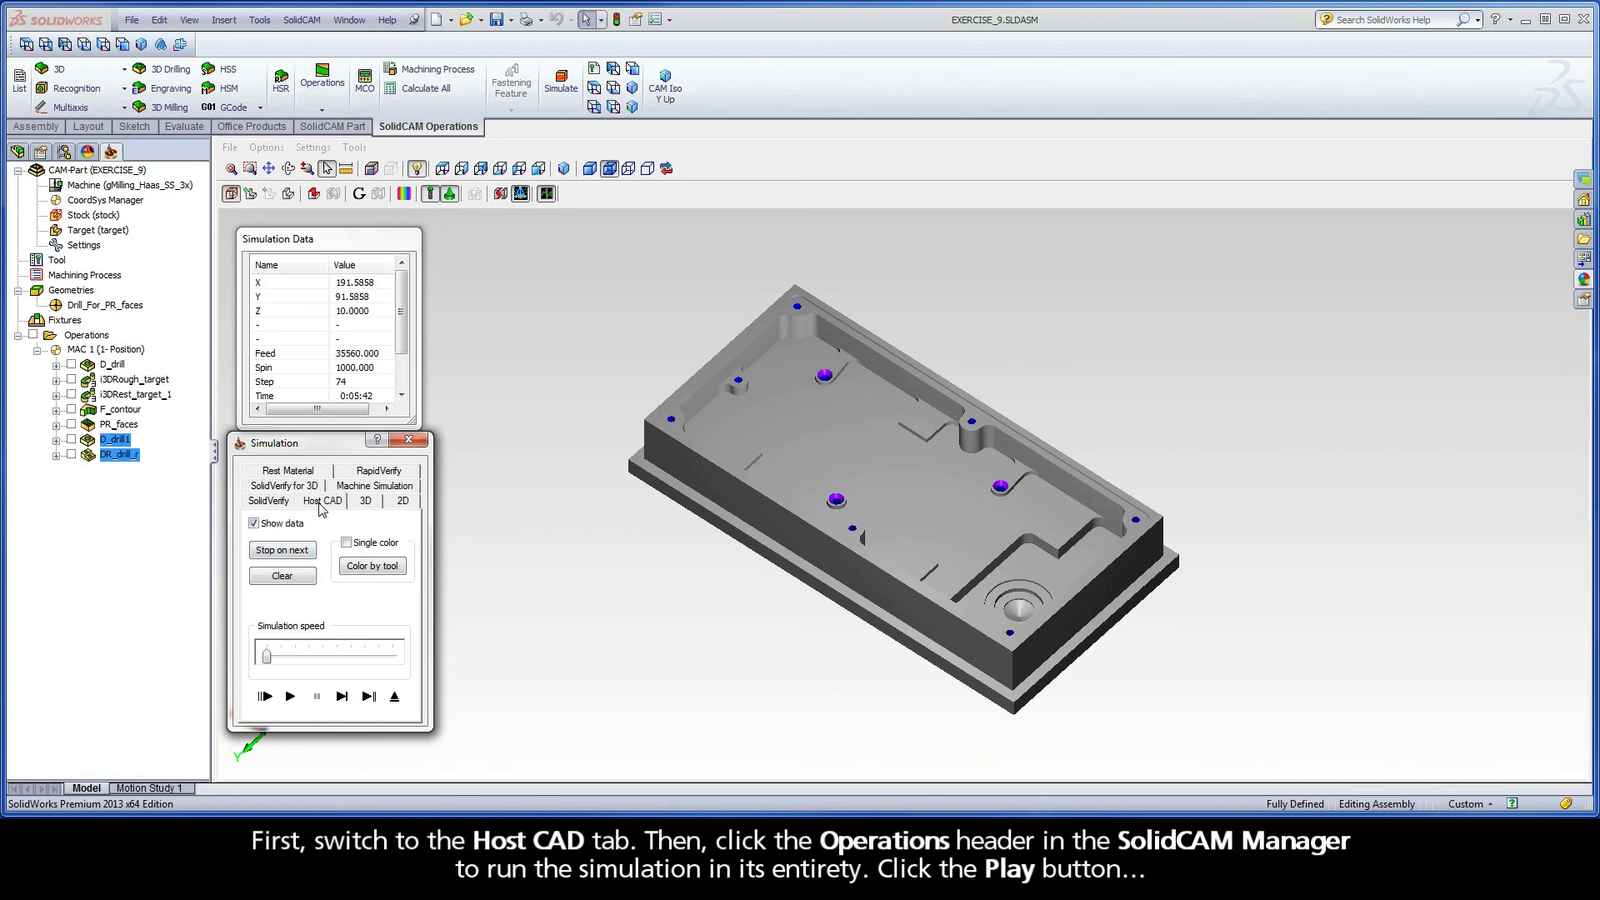
right_click(223, 325)
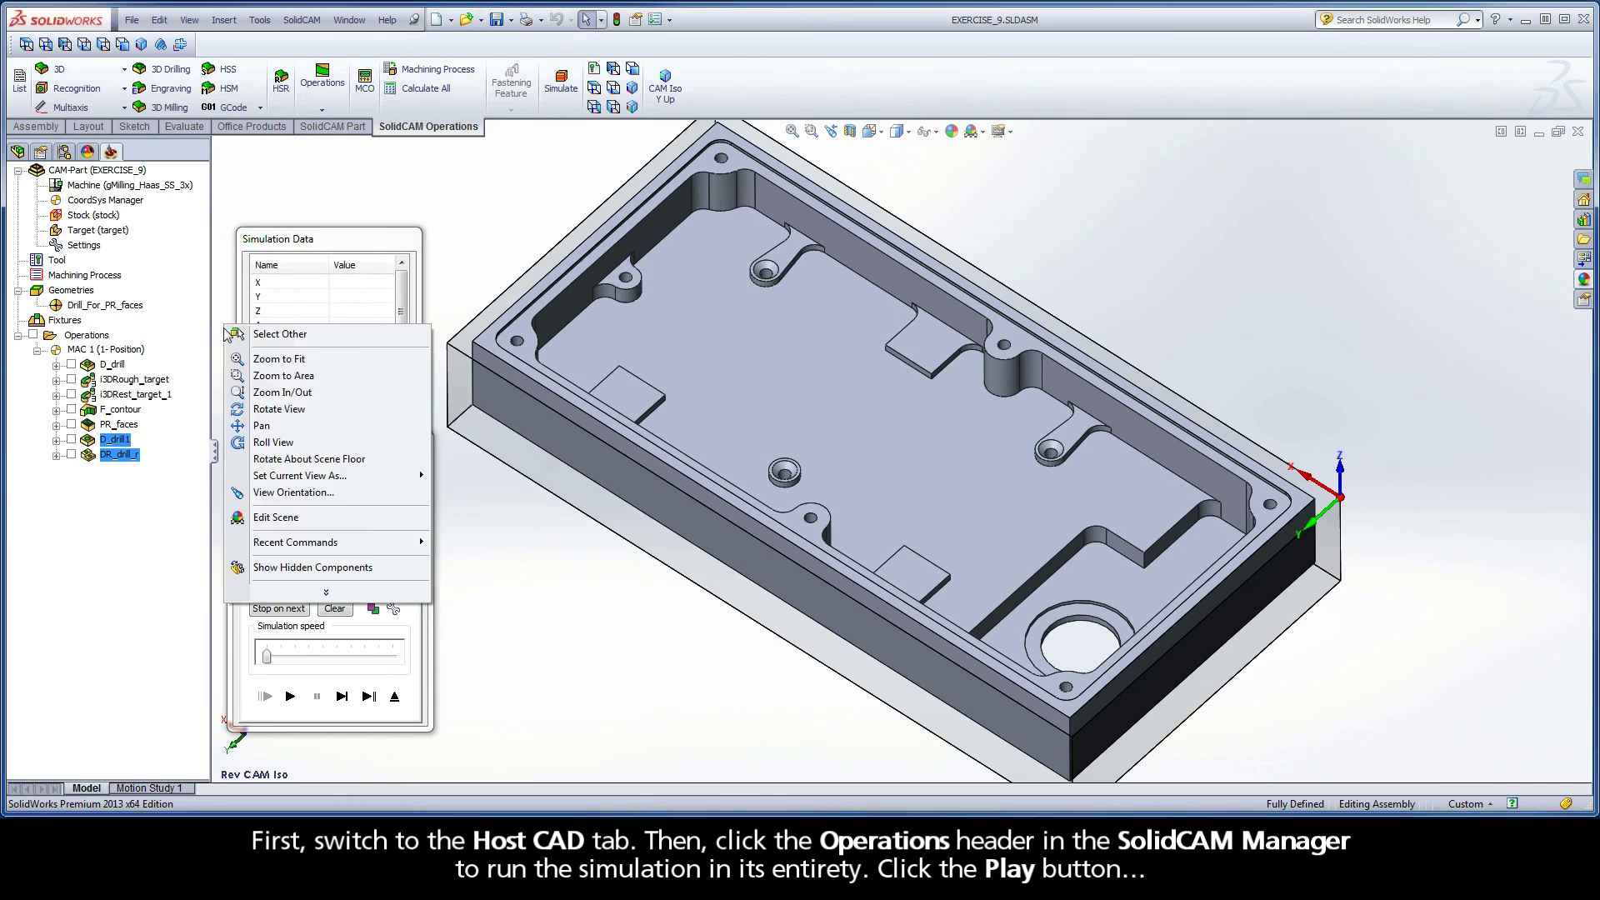
click(239, 492)
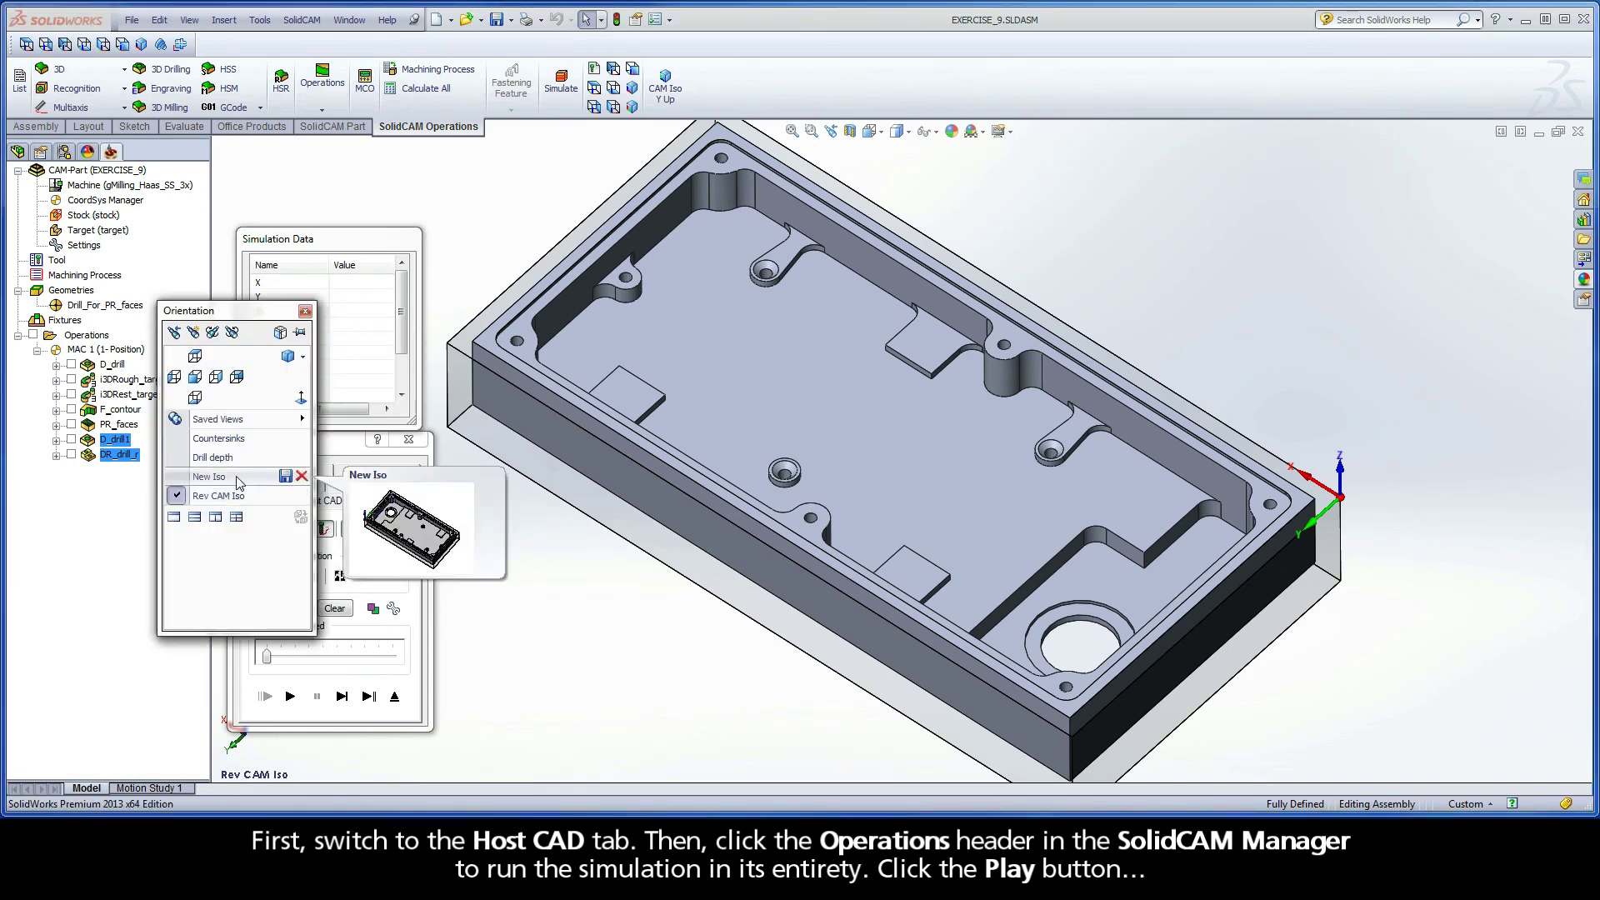
click(213, 477)
Play the simulation of all operations at a raised speed until the full tool path shows
click(87, 335)
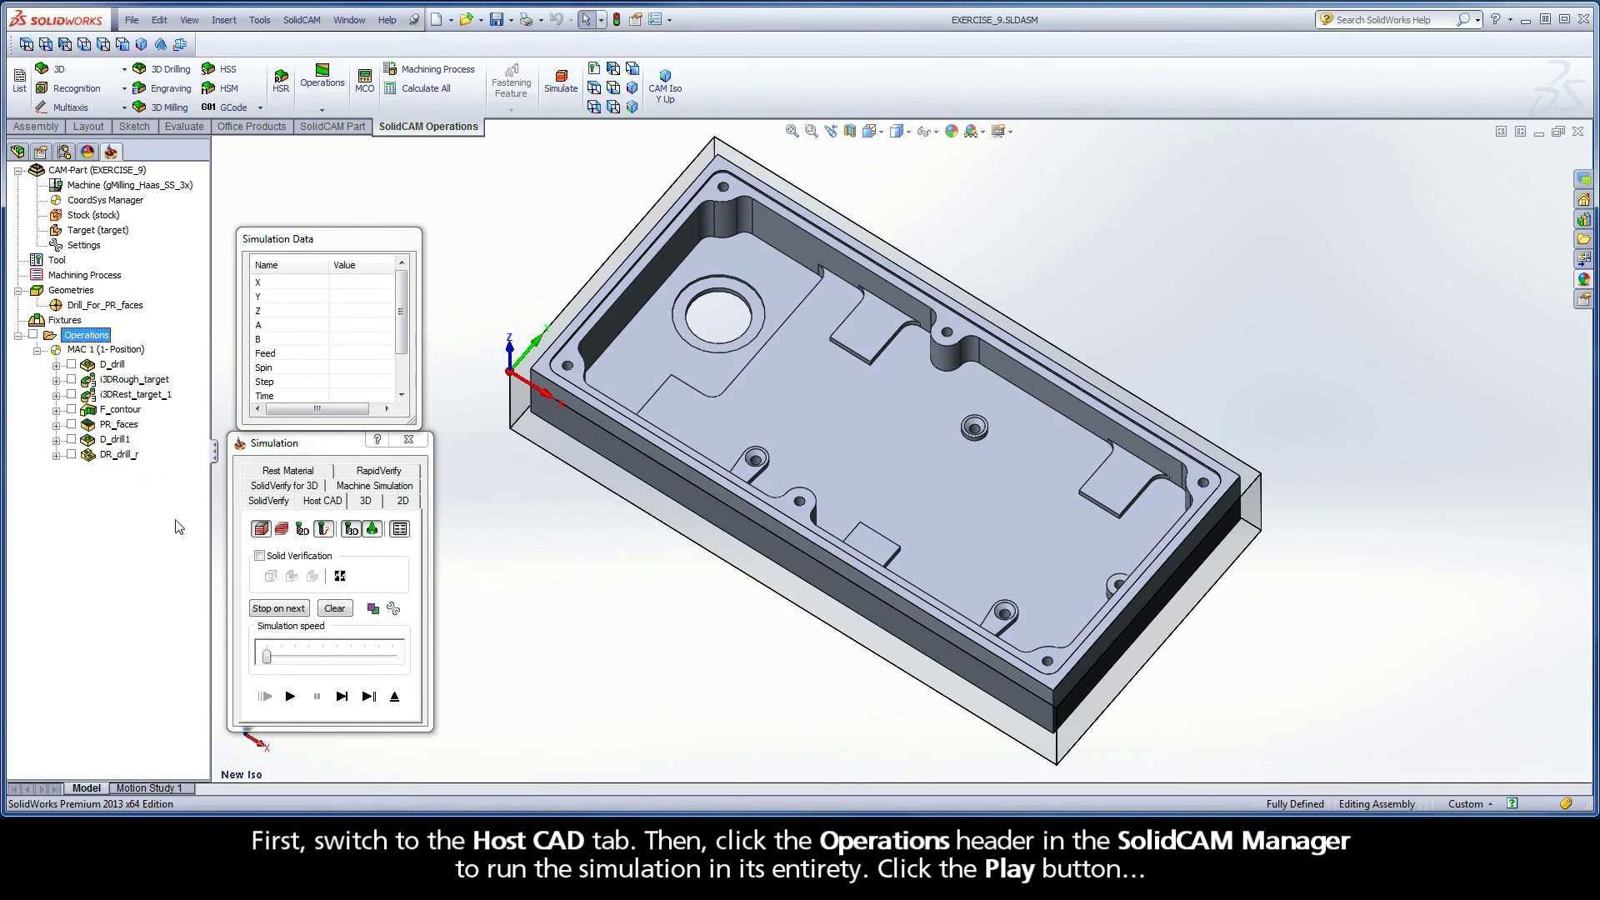
click(290, 695)
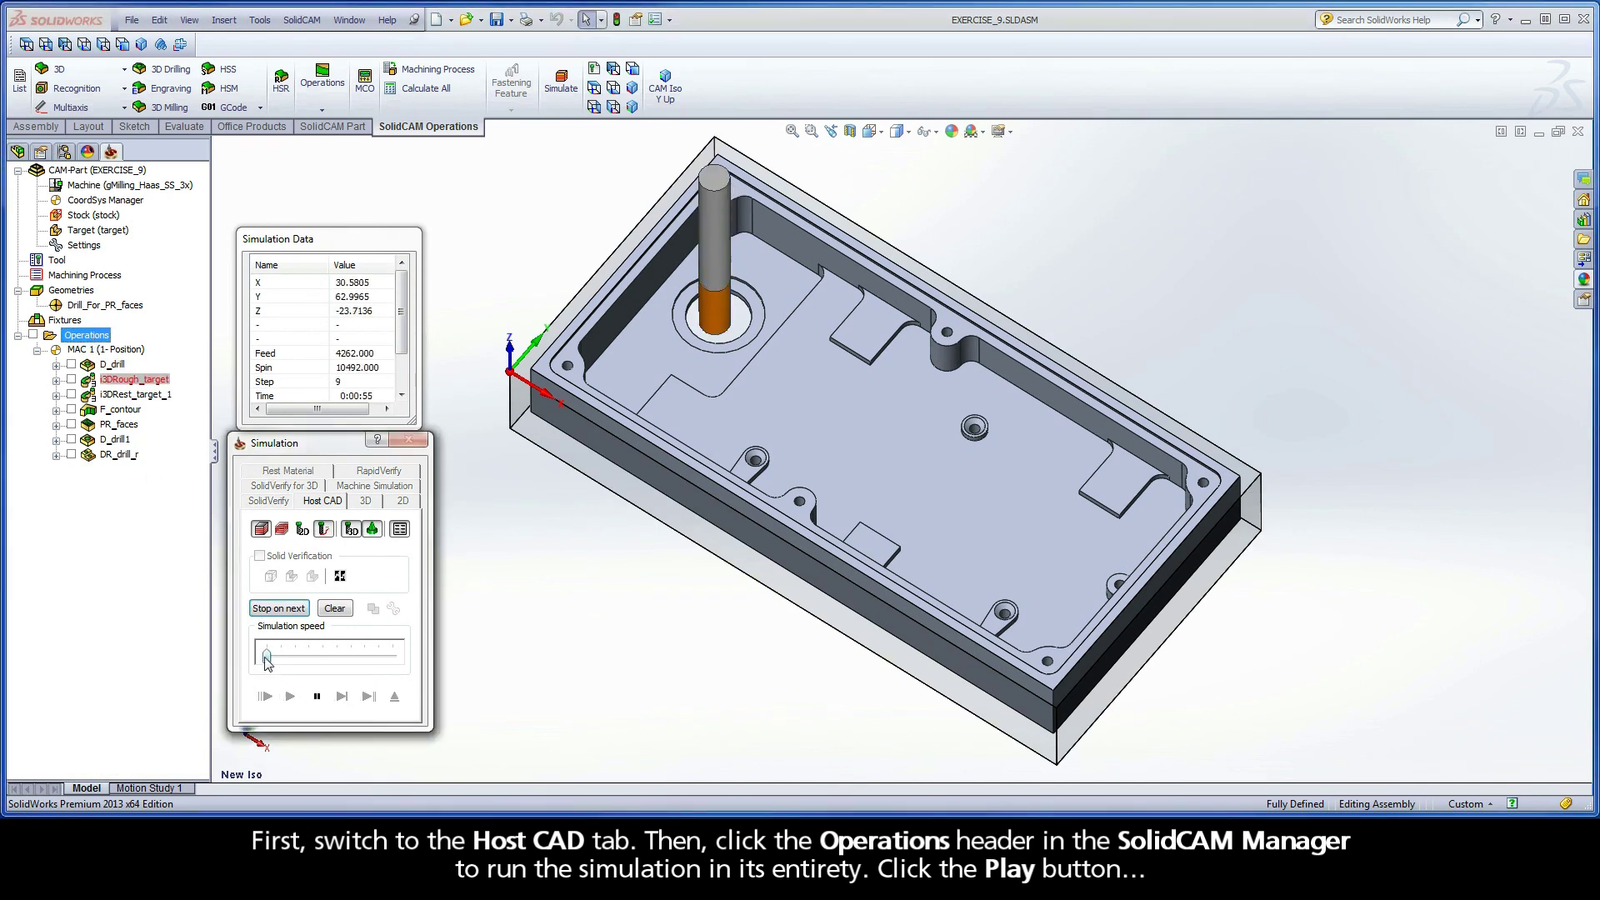
drag(267, 656, 350, 661)
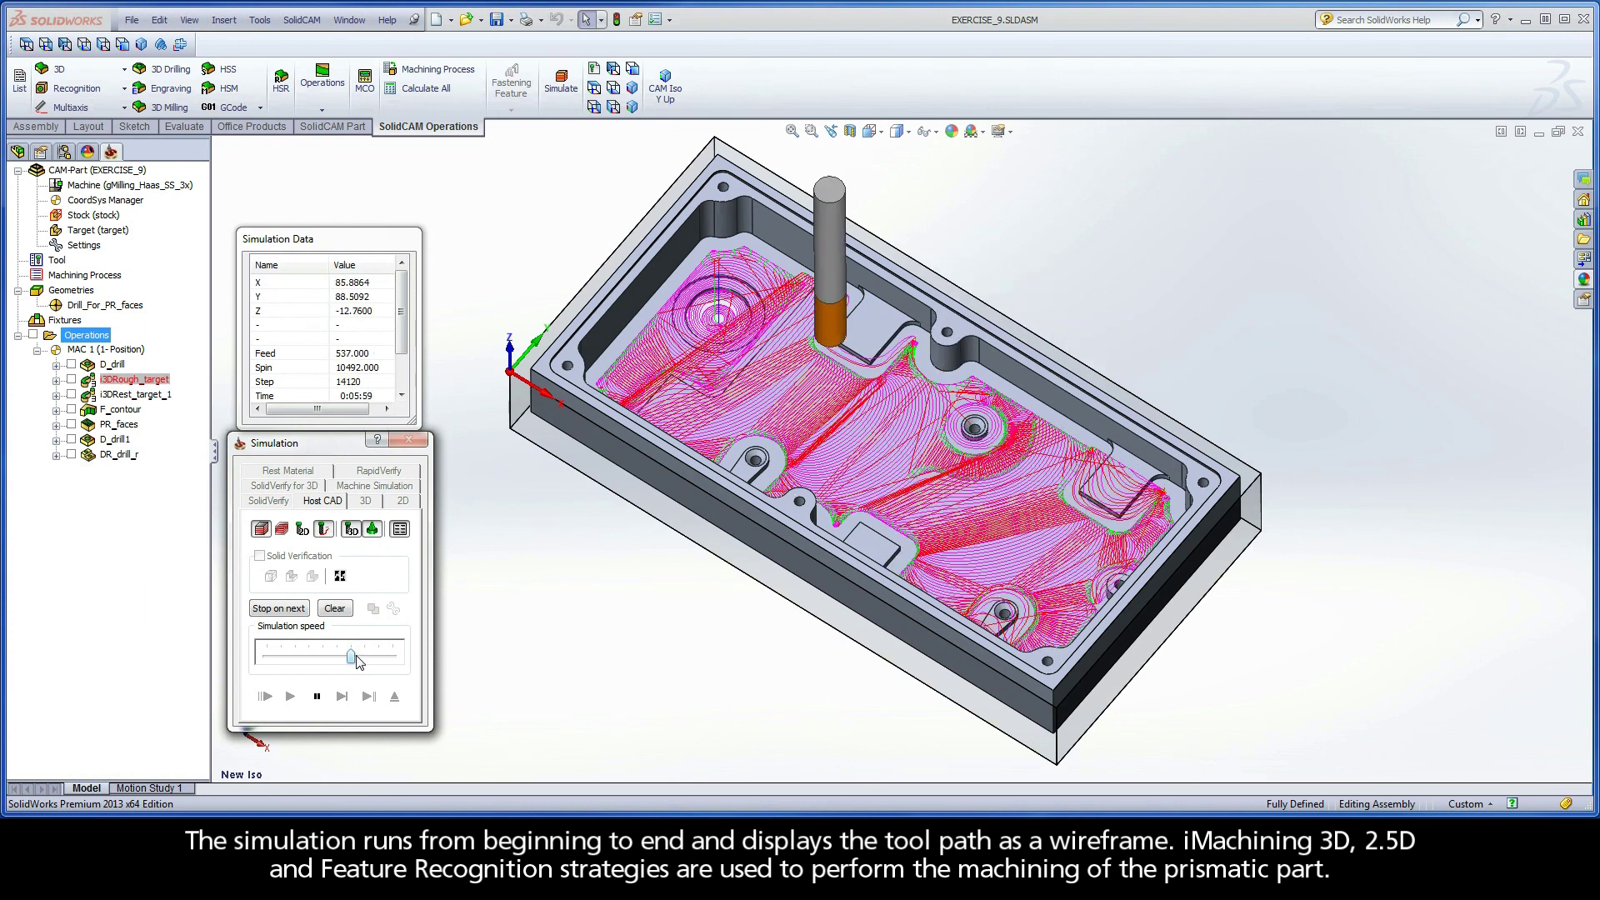
drag(352, 661, 380, 661)
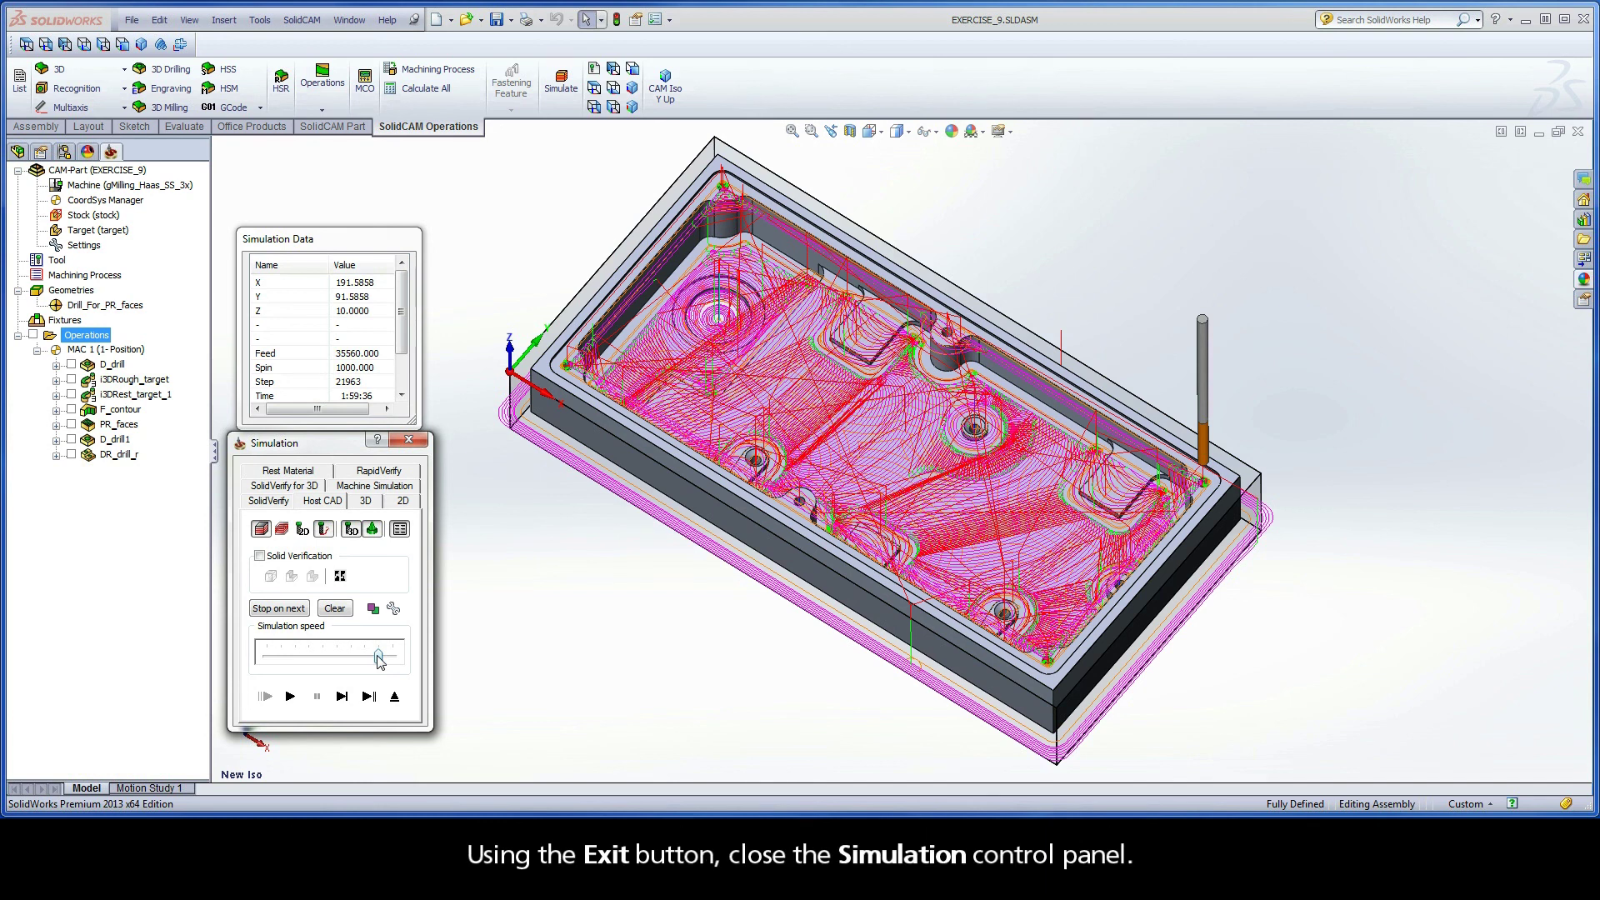
Exit the simulation and the DR_drill_r operation dialog, then close the CAM-Part
click(396, 698)
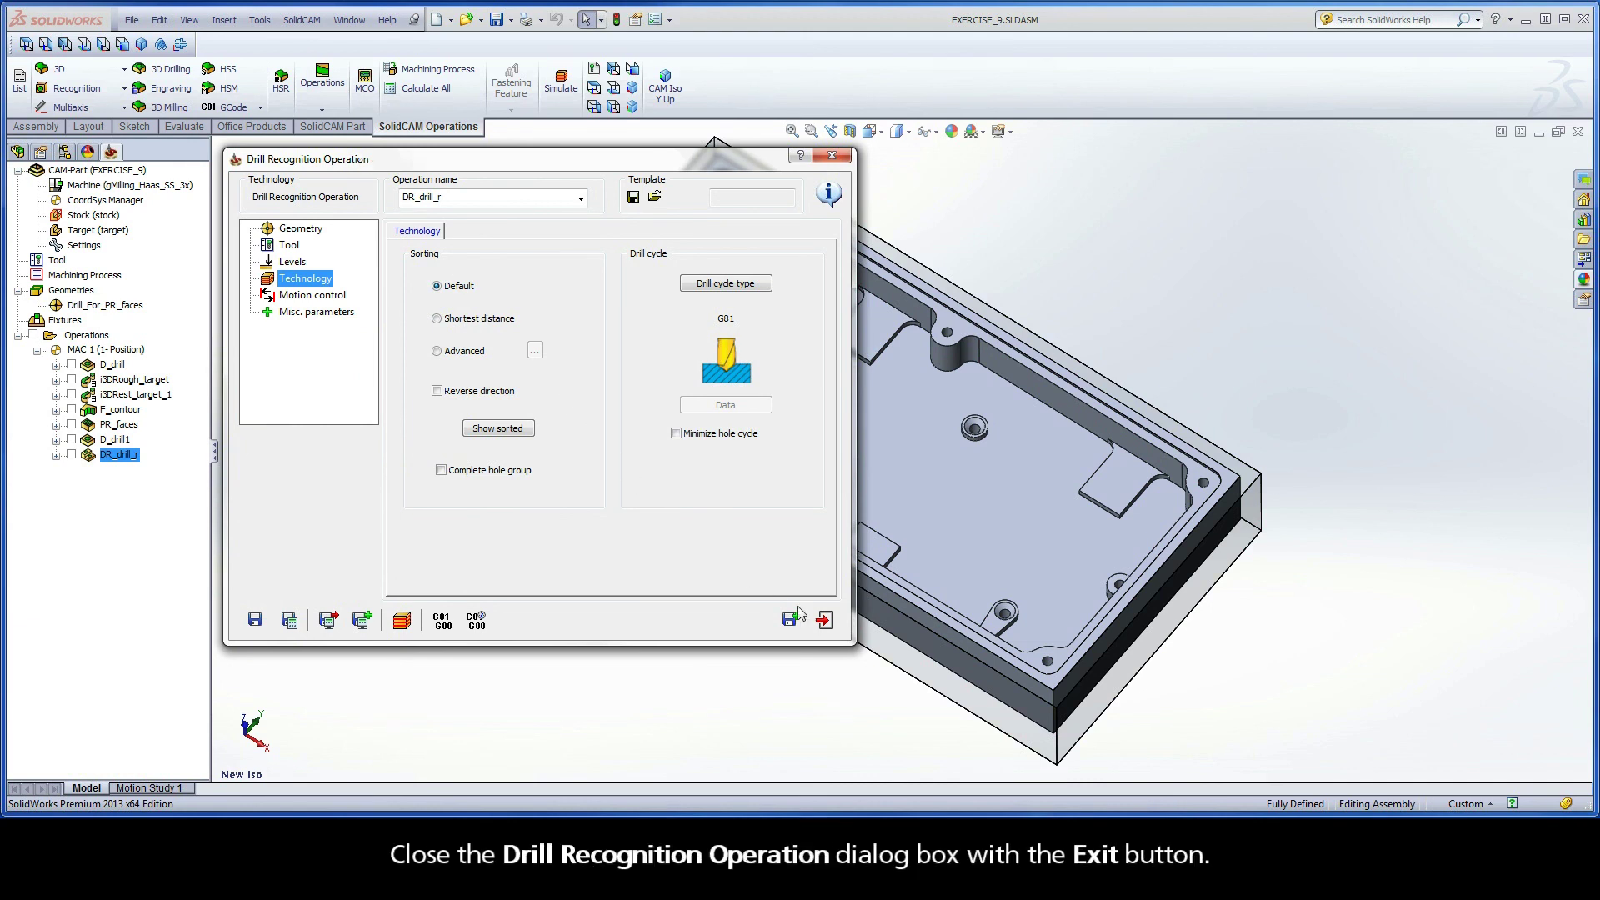
click(825, 620)
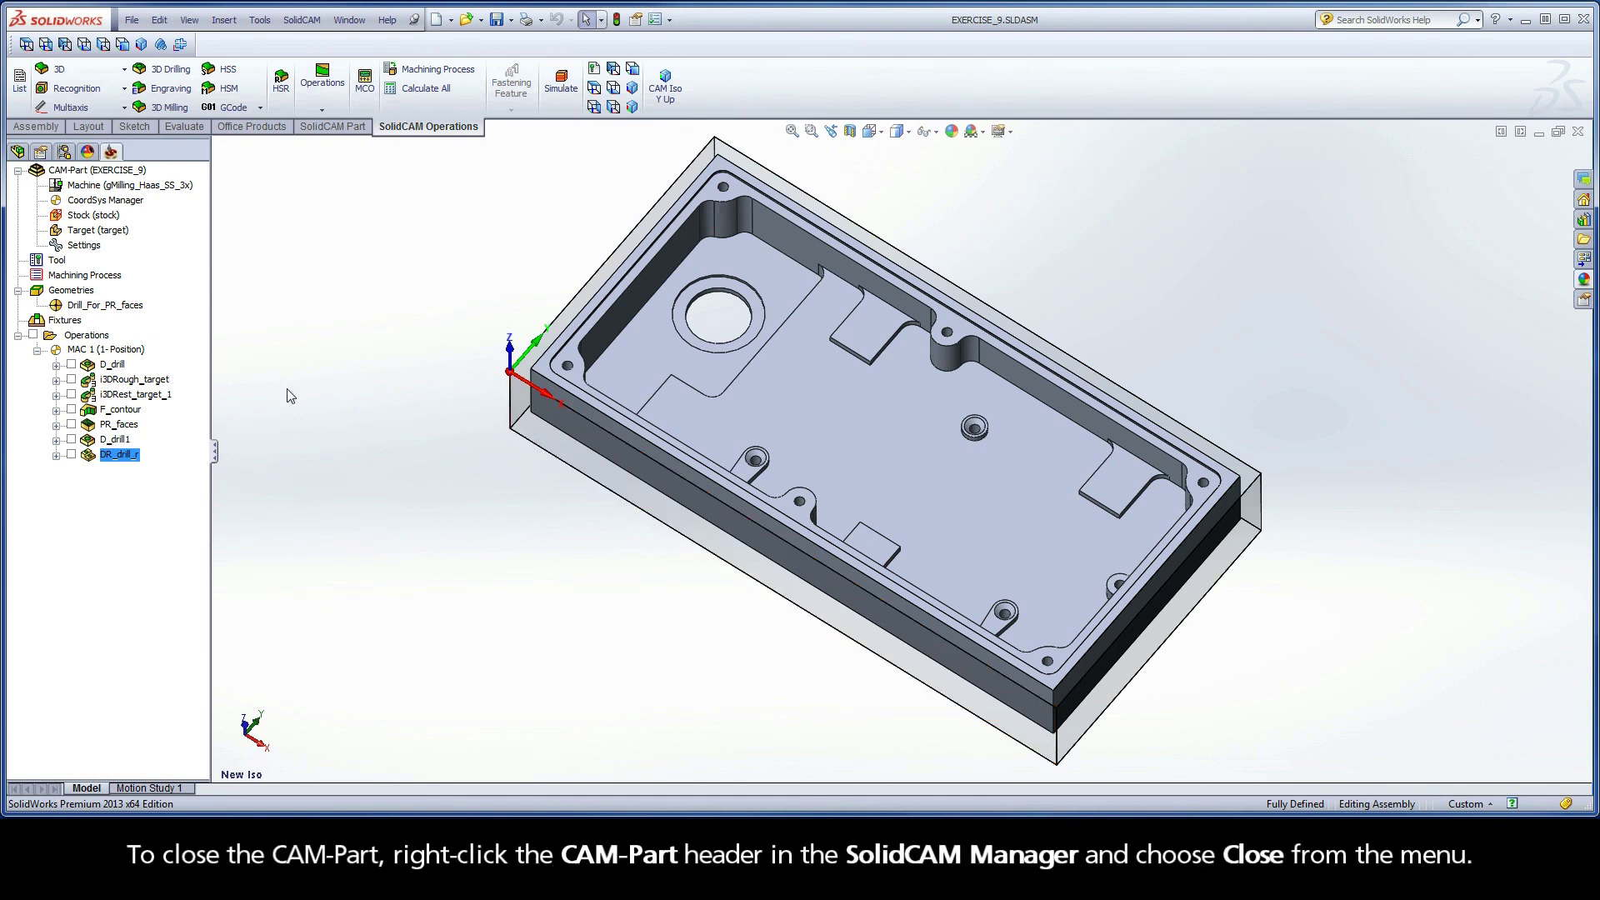
right_click(93, 172)
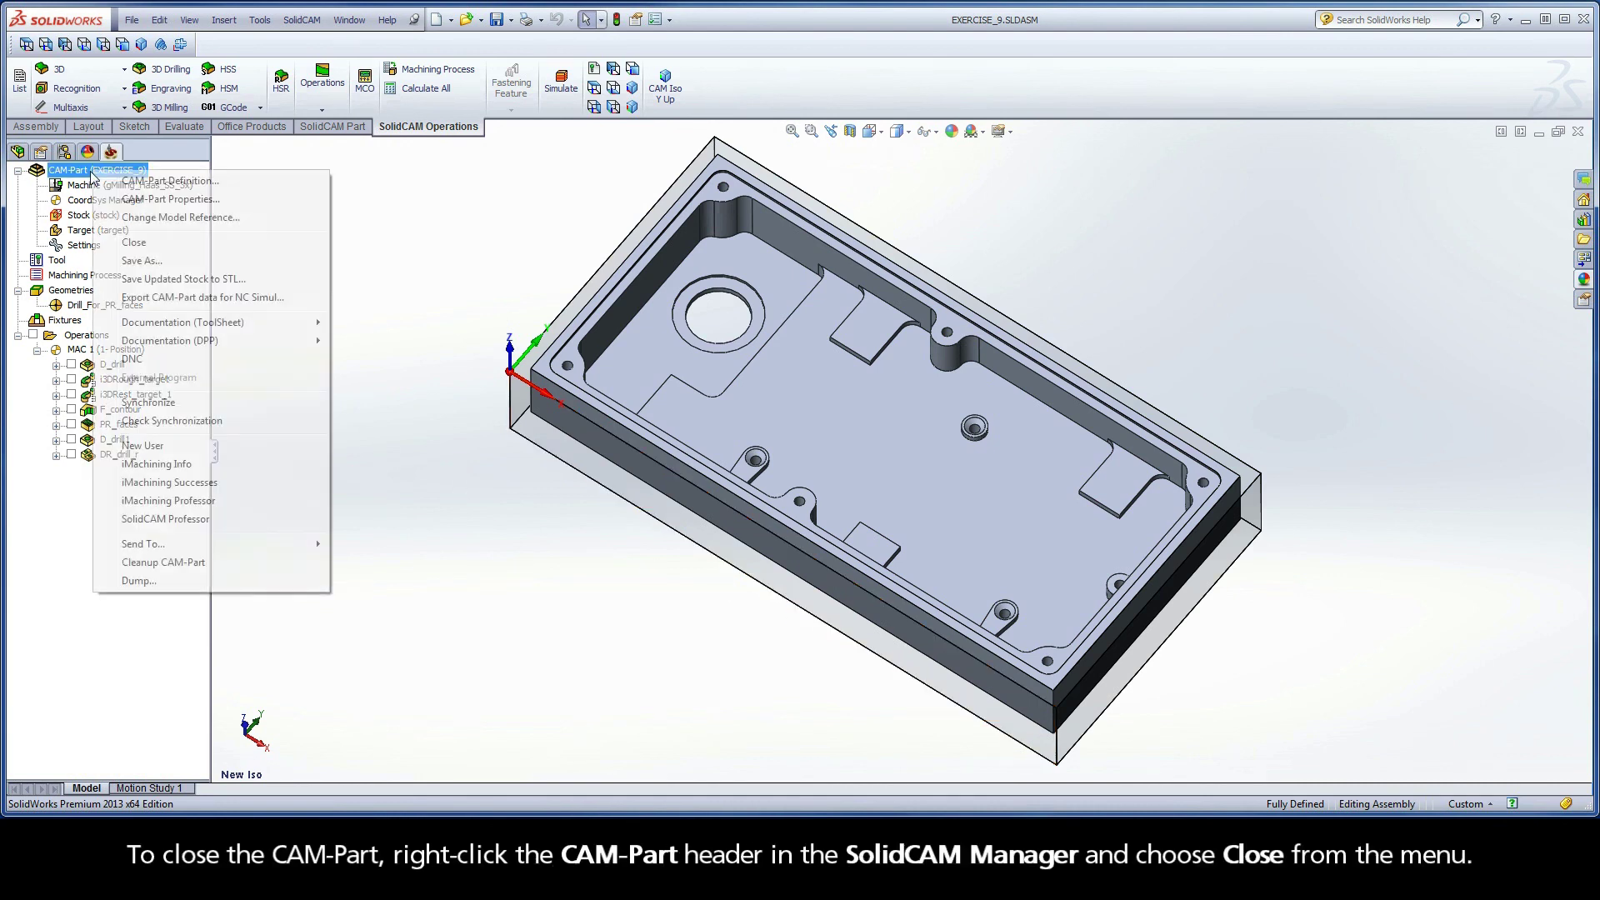
click(134, 242)
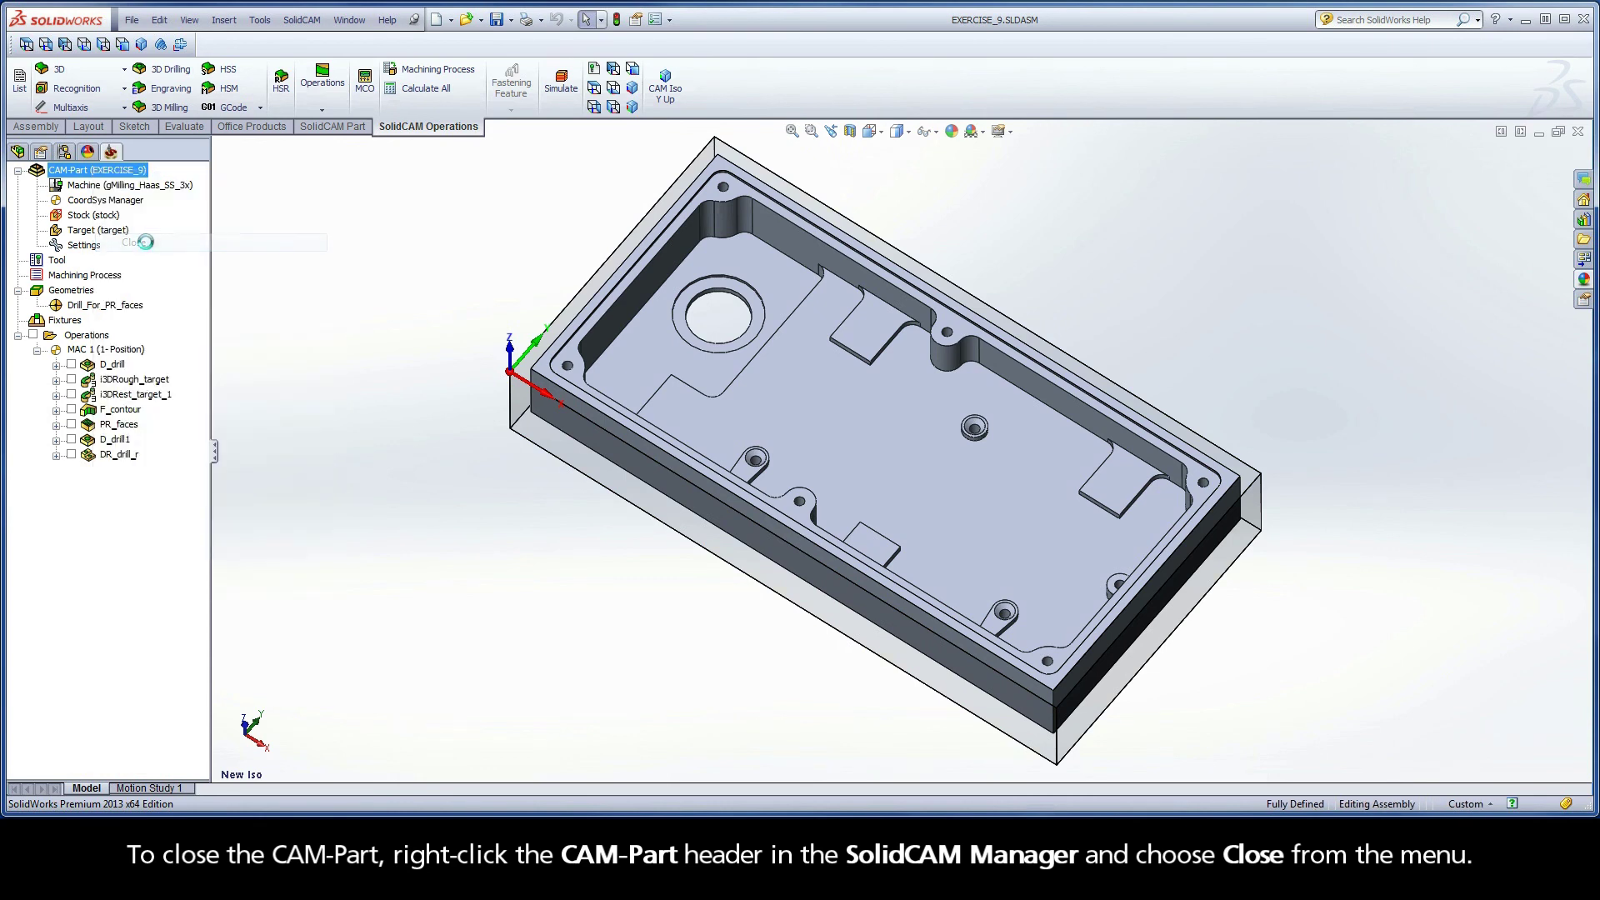